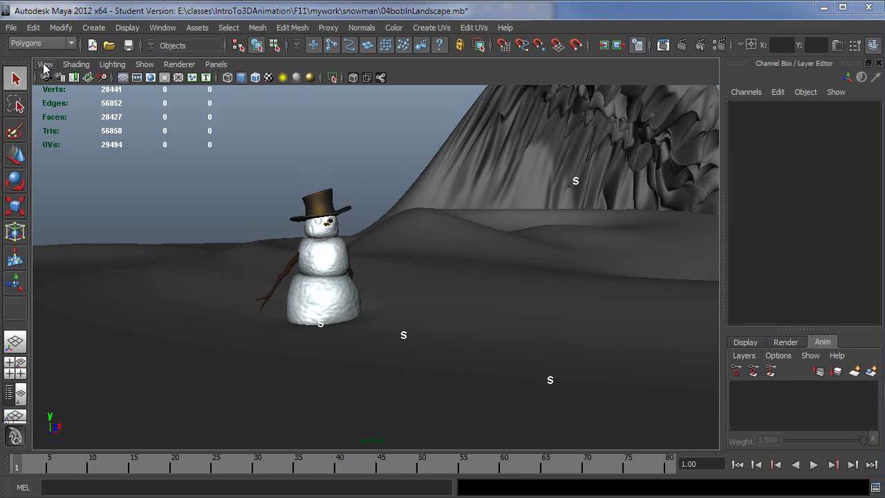
Step: Switch the viewport to look through the shot1 perspective camera
left_click(216, 64)
mouse_move(227, 78)
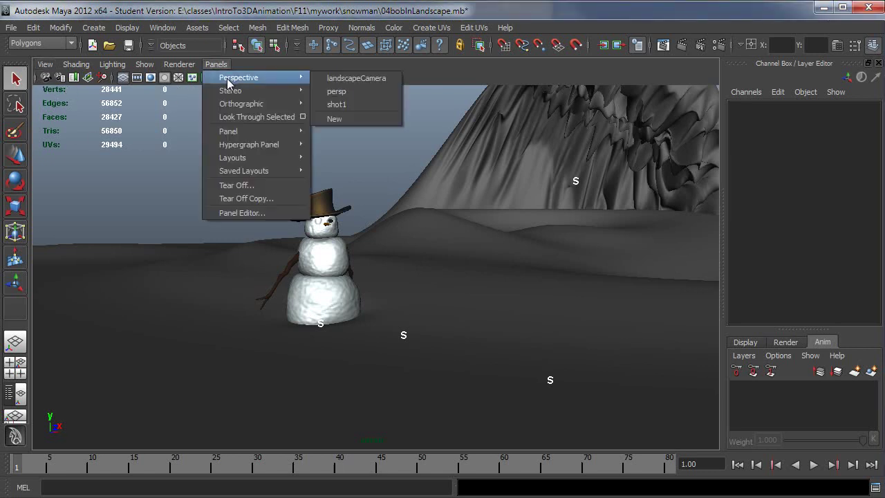
left_click(347, 105)
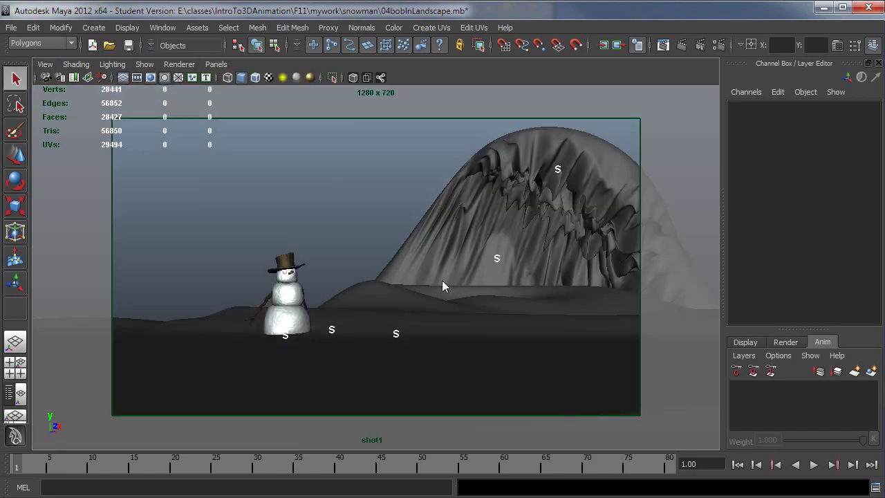
Step: Import snowCapMtns.jpg from the footage folder as an image plane for the shot1 camera
left_click(45, 63)
mouse_move(105, 253)
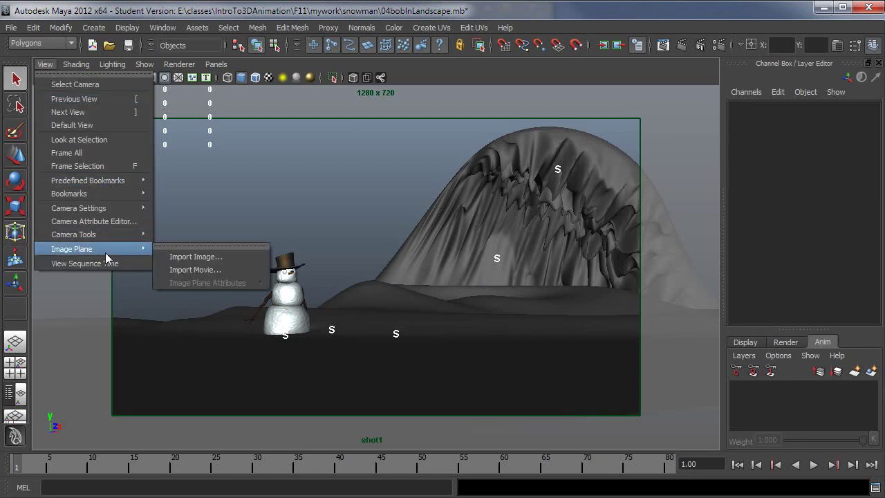
left_click(196, 256)
double_click(385, 169)
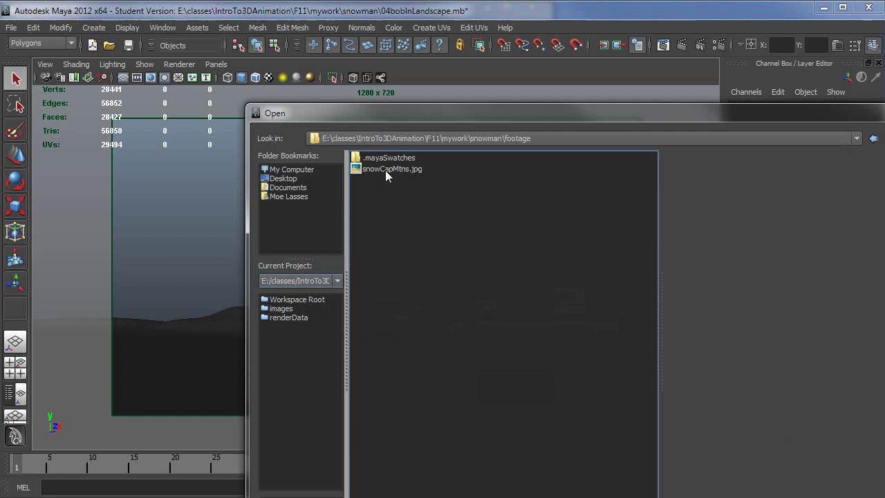
double_click(385, 173)
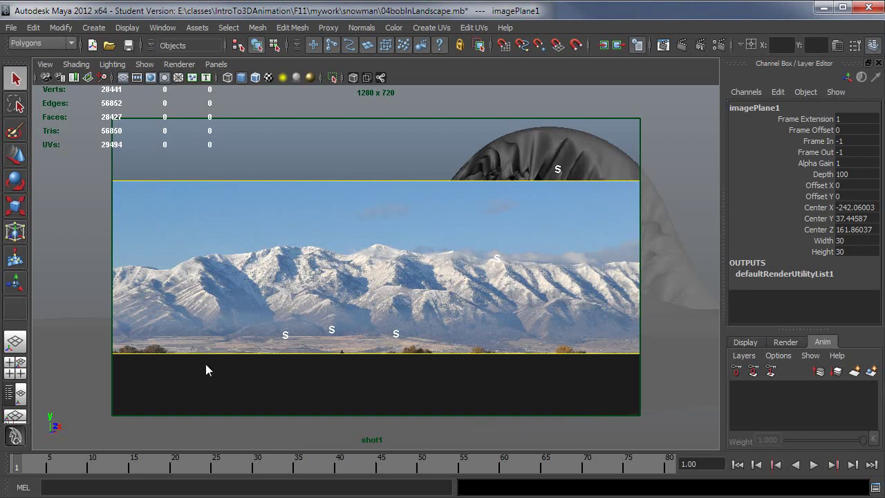
Step: Orbit the shot1 camera to examine how the image plane follows it, and scrub back to frame 1 to restore the keyed view
left_click_drag(226, 372, 218, 396, "alt")
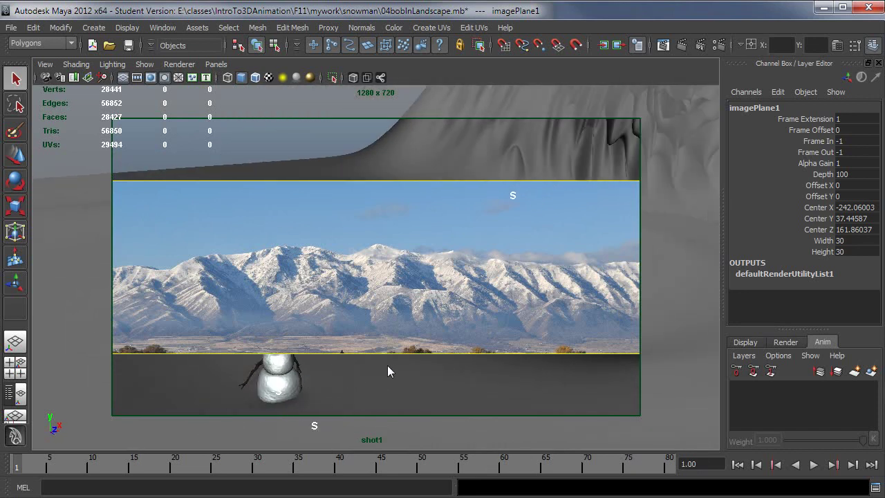
left_click_drag(387, 367, 381, 362, "alt")
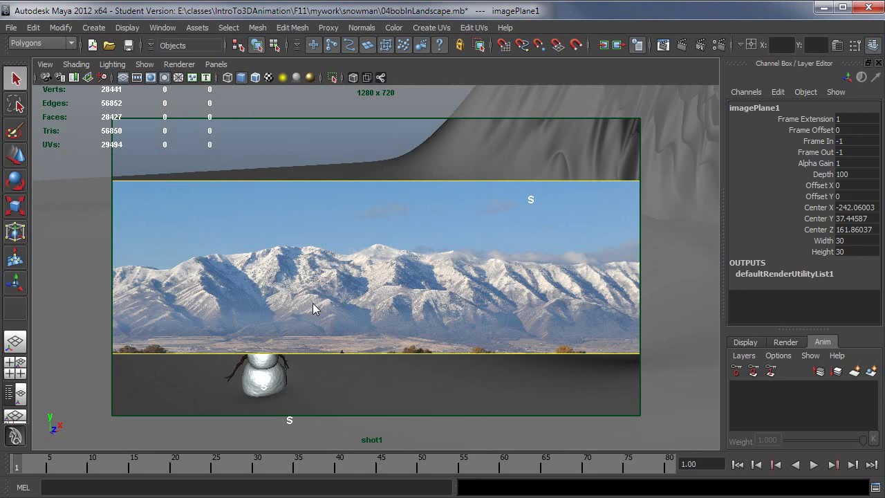
left_click_drag(346, 467, 14, 469)
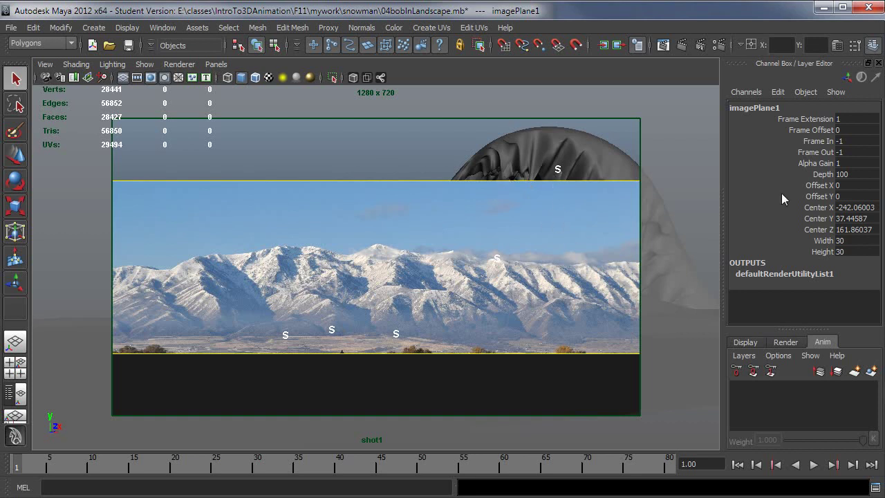
Step: Increase the image plane's Depth to 2023.3 to place it behind the snowman and the mountain
left_click(821, 175)
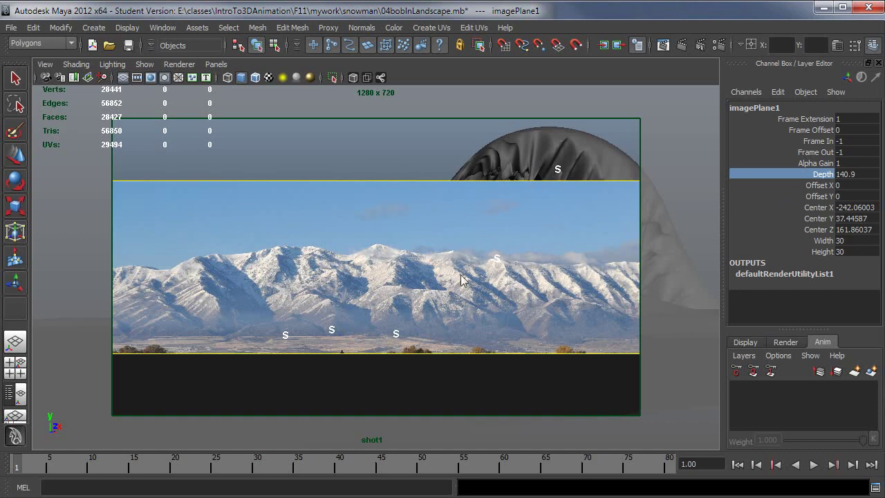
middle_click_drag(642, 273, 689, 273)
middle_click_drag(263, 272, 576, 282)
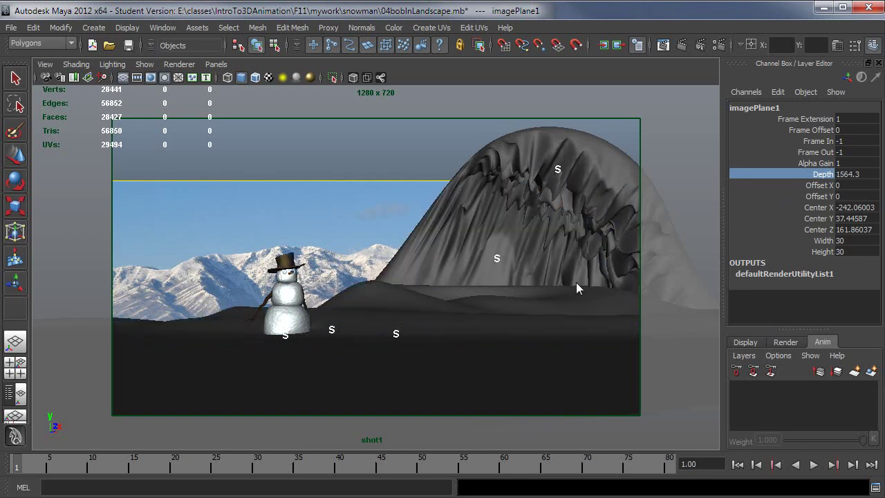
middle_click_drag(368, 283, 393, 282)
Step: Open the image plane's attributes, close them again and deselect the image plane
key("ctrl+a")
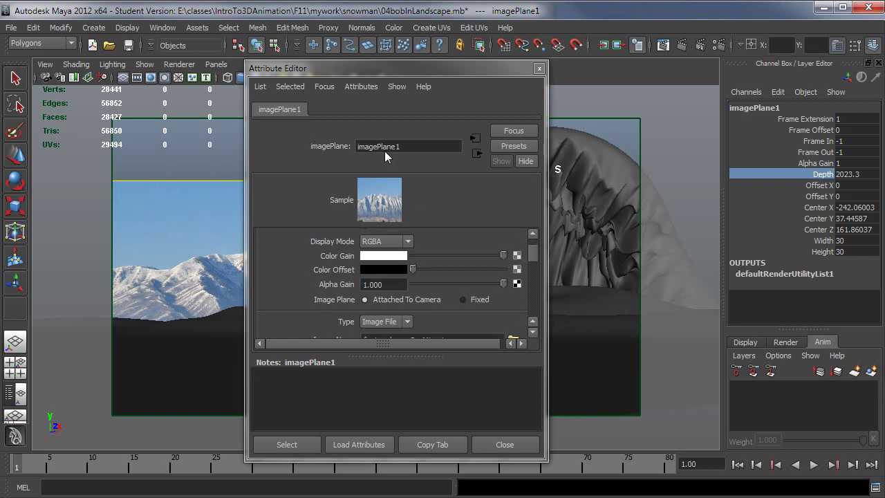
left_click(538, 69)
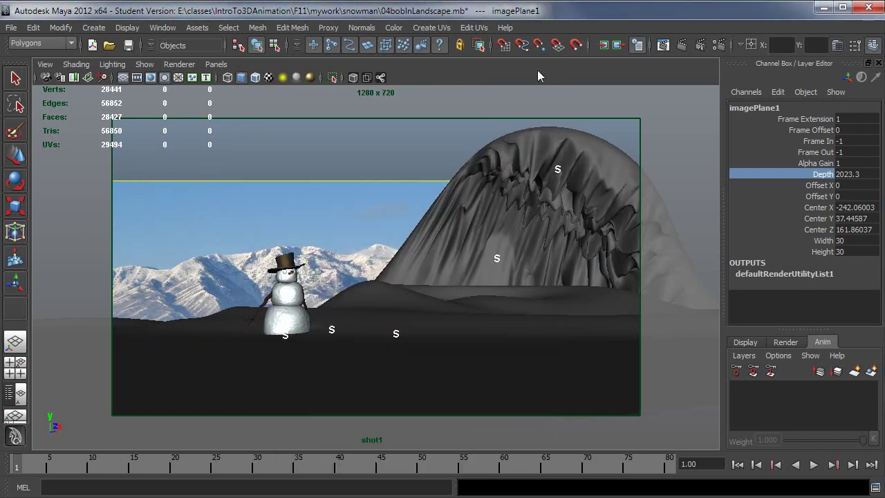
left_click(282, 156)
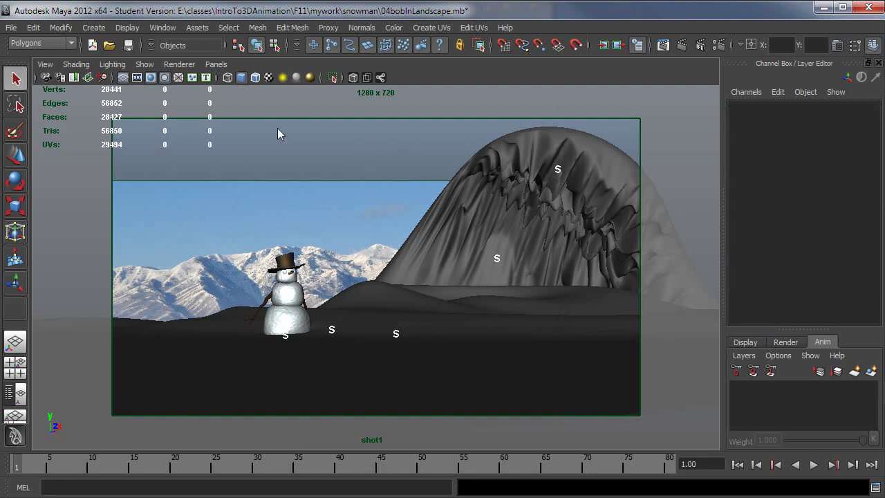
Step: Select the image plane in component selection mode with the miscellaneous mask on, return to object mode and deselect it
left_click(274, 45)
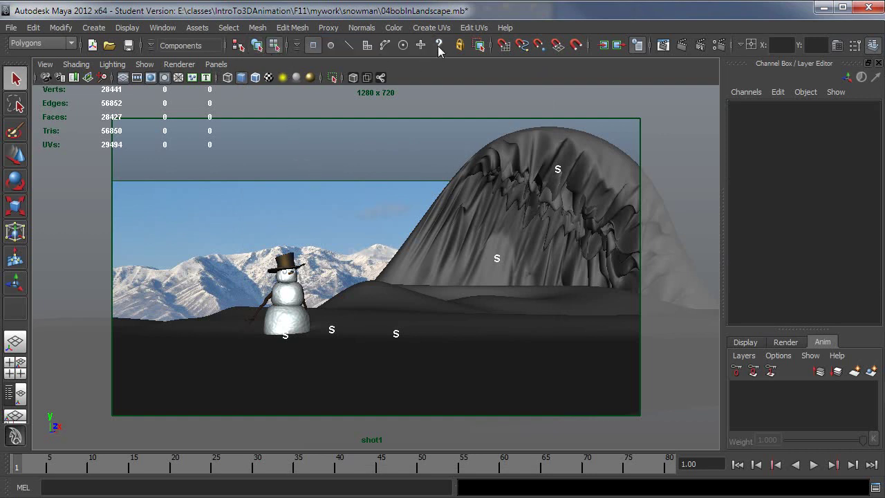
left_click(361, 192)
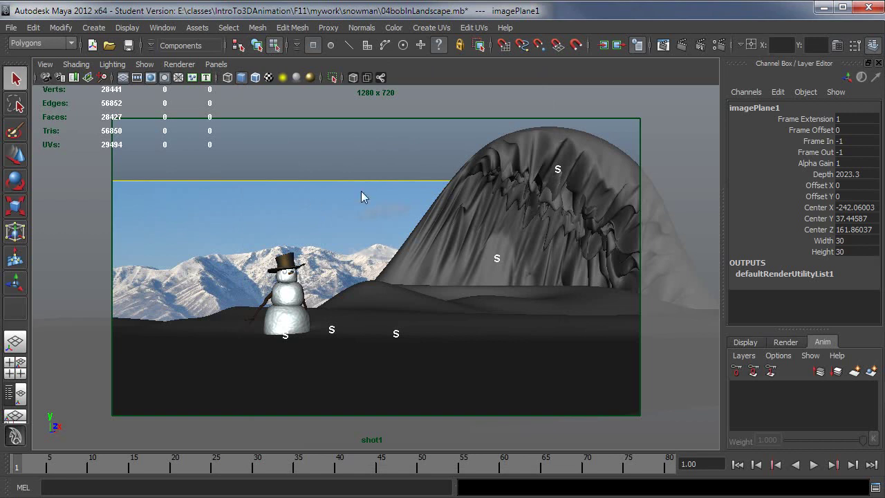
left_click(257, 45)
left_click(208, 119)
Step: Open the attributes of the shot1 camera's imagePlane1, dock the Attribute Editor beside the viewport and bring up the Size values
left_click(45, 65)
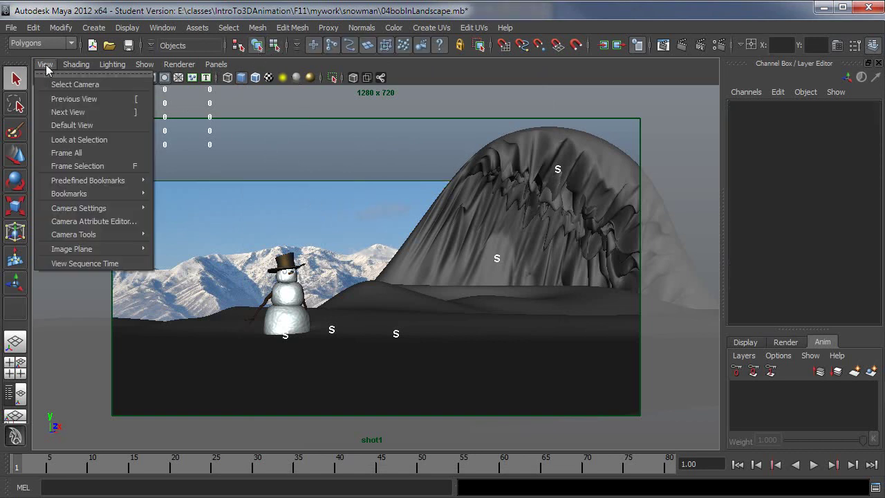
mouse_move(75, 250)
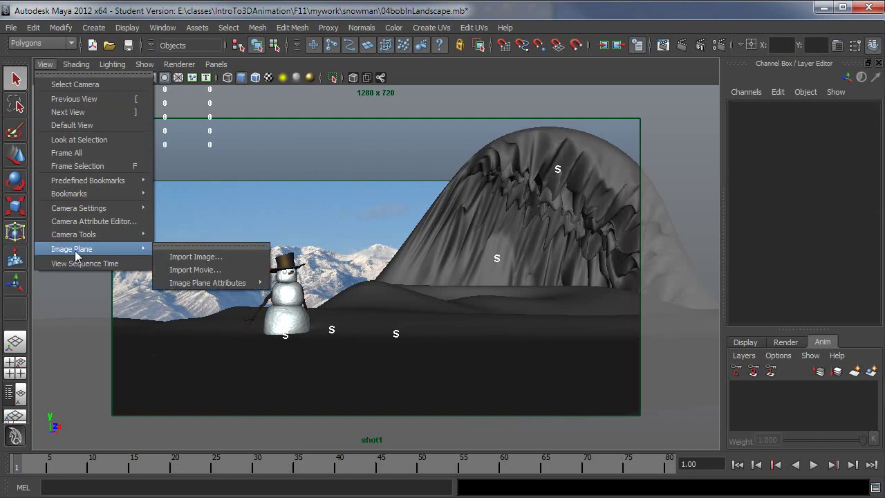
mouse_move(228, 285)
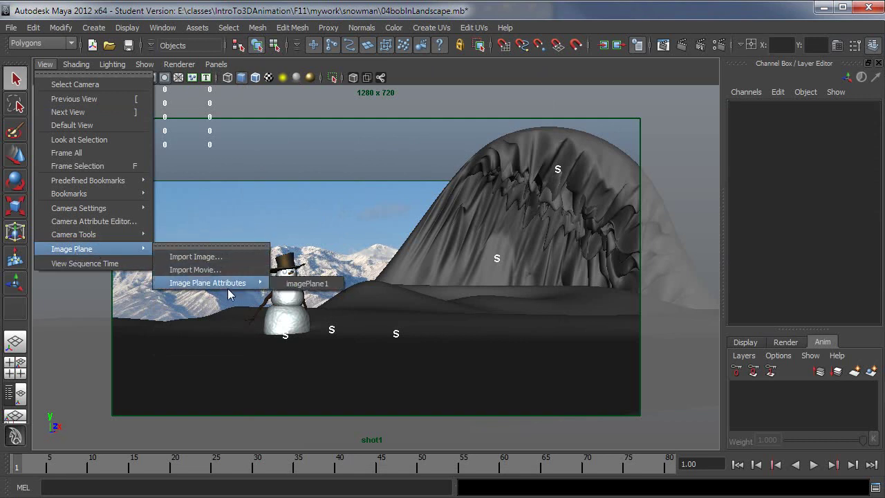
left_click(316, 291)
left_click_drag(403, 73, 399, 59)
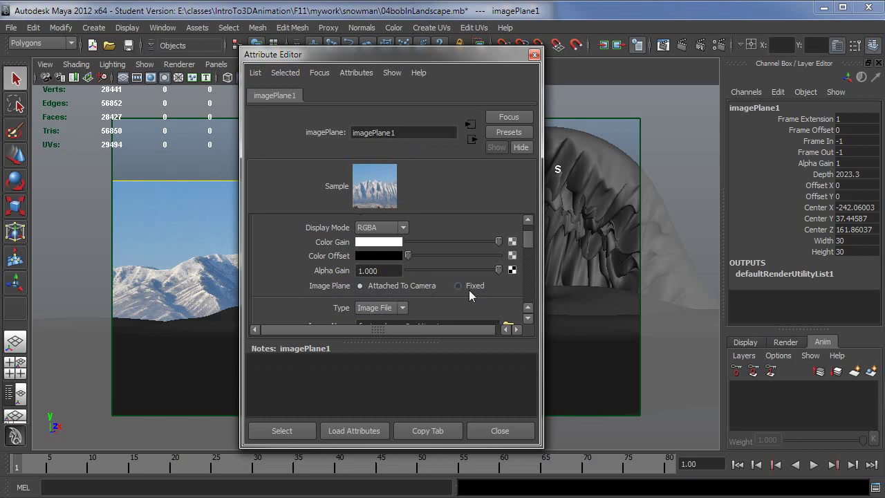
left_click_drag(528, 242, 527, 271)
left_click_drag(439, 61, 839, 83)
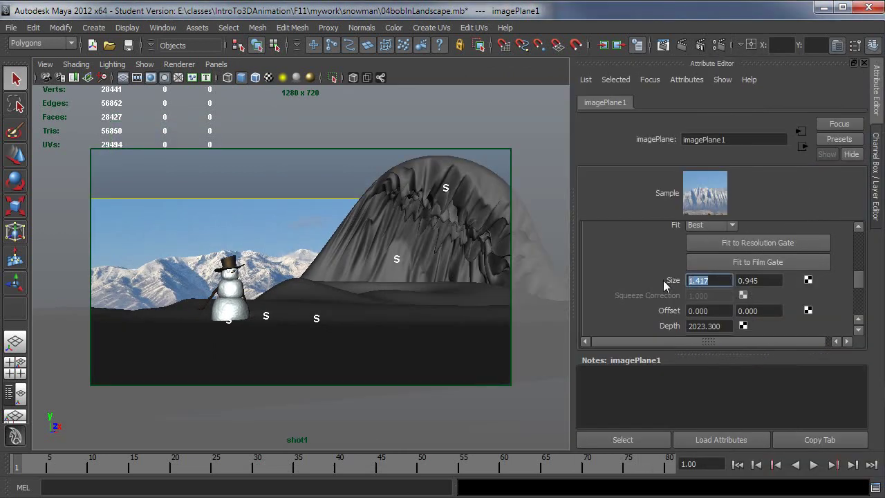
Step: Set the first Size value of the image plane to 2, and enlarge it further to 3
type("2")
key("Return")
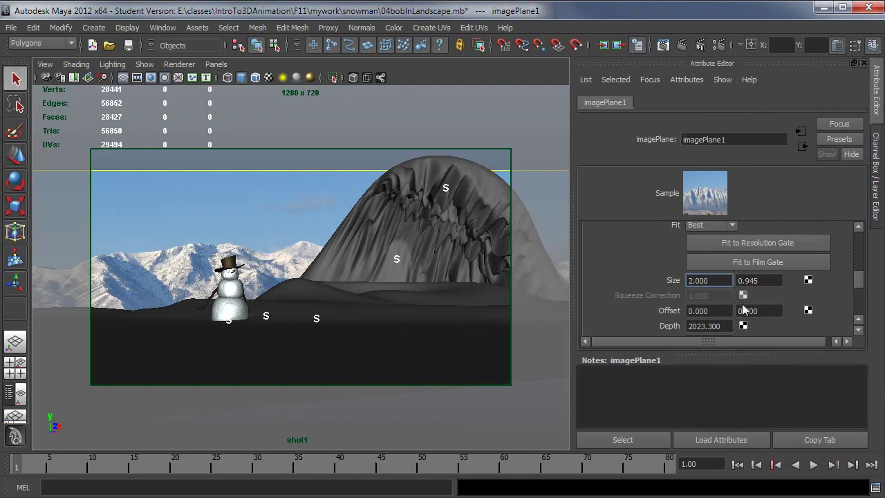
type("3")
key("Return")
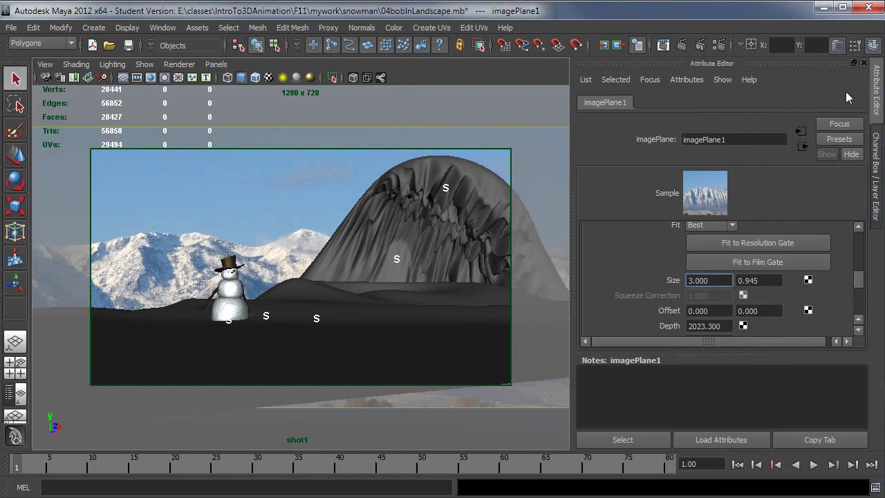
Step: Raise the background mountains by setting the image plane's Offset Y to 0.1 in the Channel Box
left_click(877, 169)
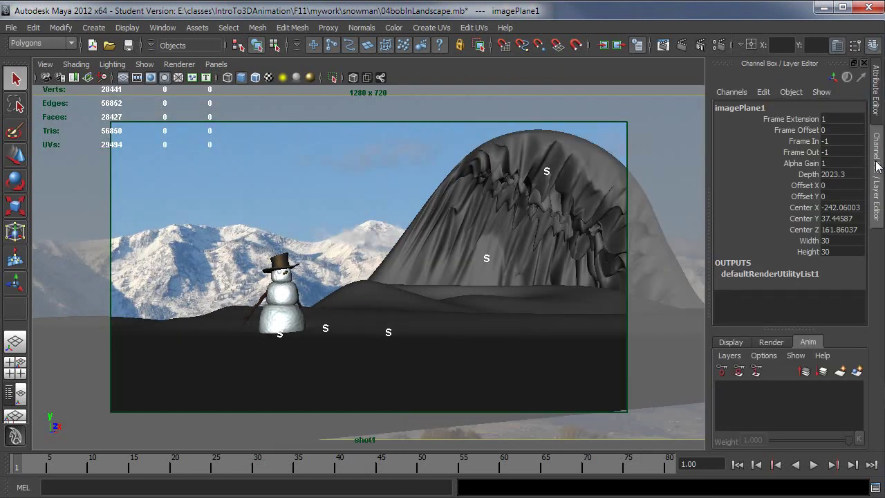
left_click(806, 197)
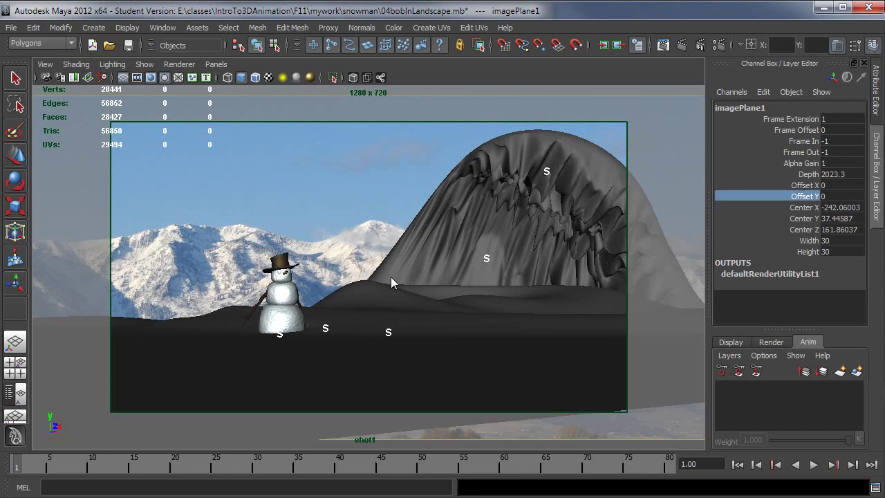
middle_click_drag(363, 269, 421, 277)
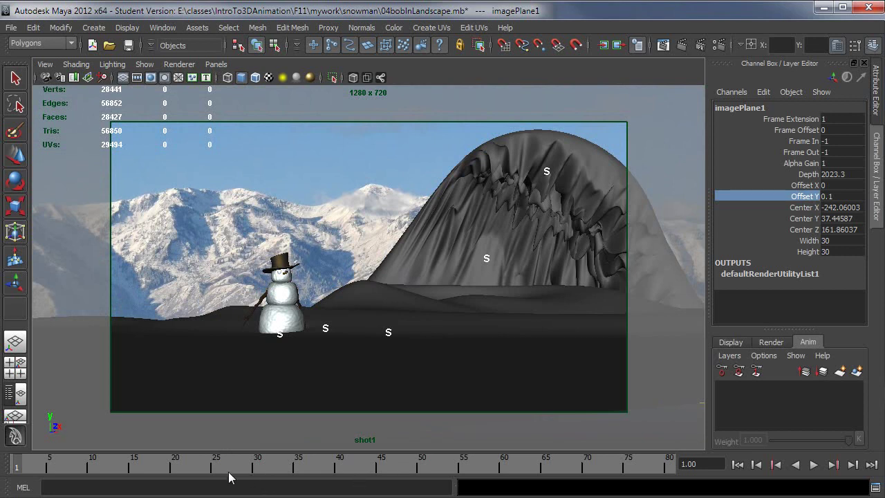
Step: Play the animation to check the background behind the moving camera, and stop the timeline at frame 28
left_click(175, 467)
key("alt+v")
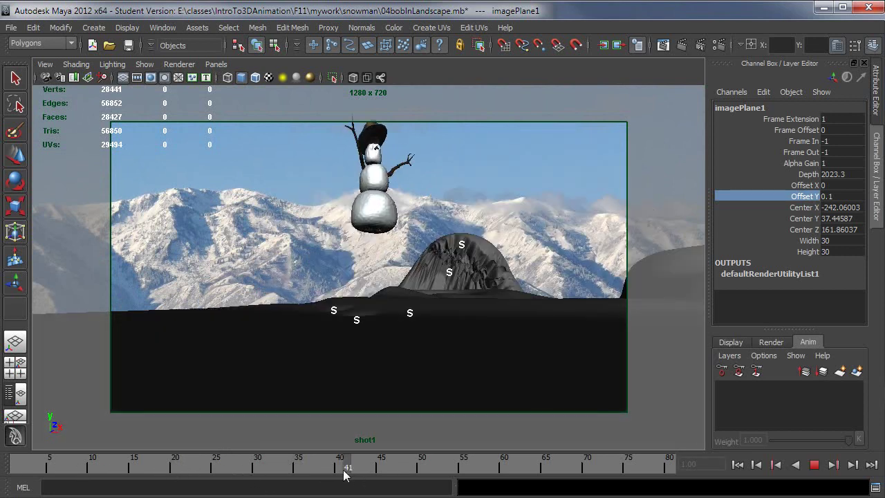
key("alt+v")
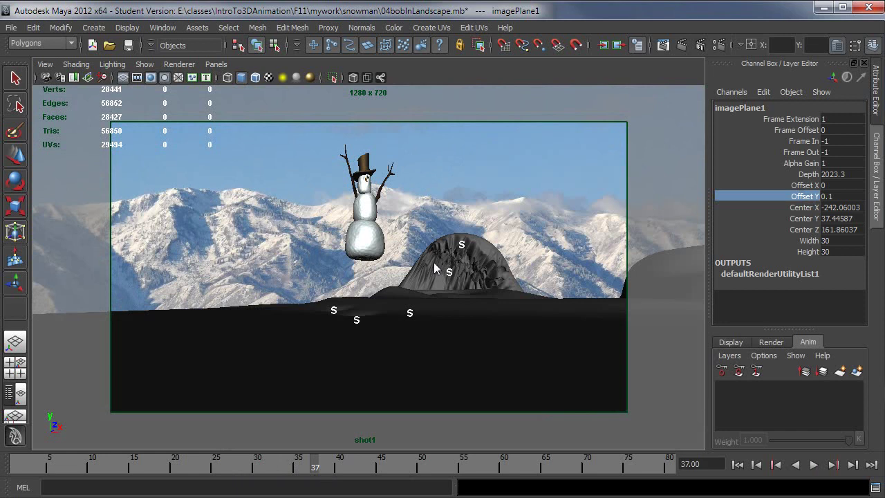
key("alt+v")
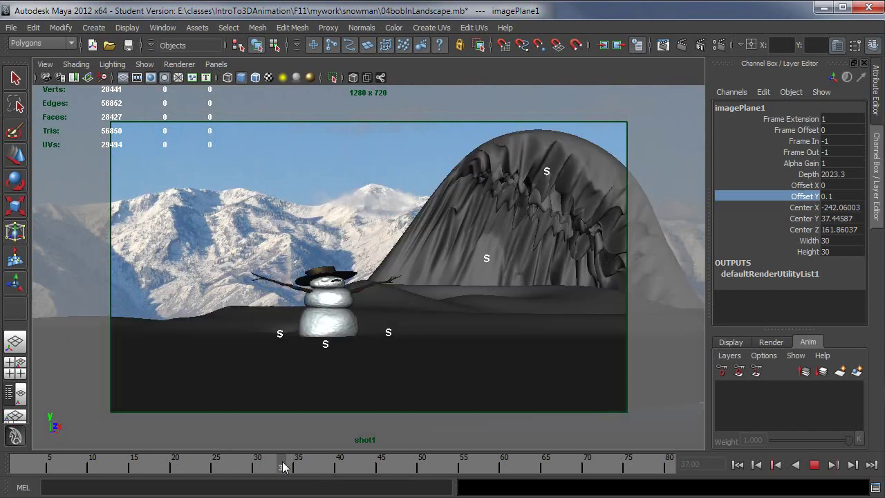
mouse_move(298, 469)
left_mouse_down()
mouse_move(224, 476)
mouse_move(240, 472)
left_mouse_up()
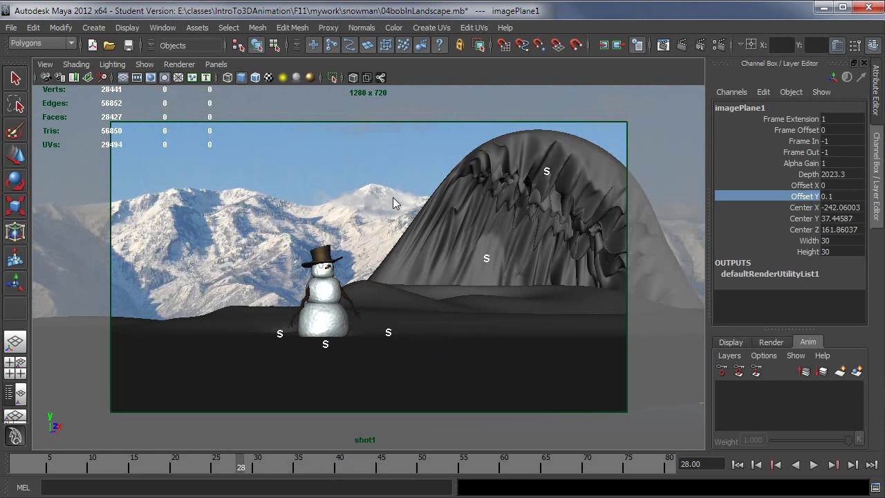
Step: Undock the Attribute Editor, switch the image plane from Attached To Camera to Fixed, and close the editor
key("ctrl+a")
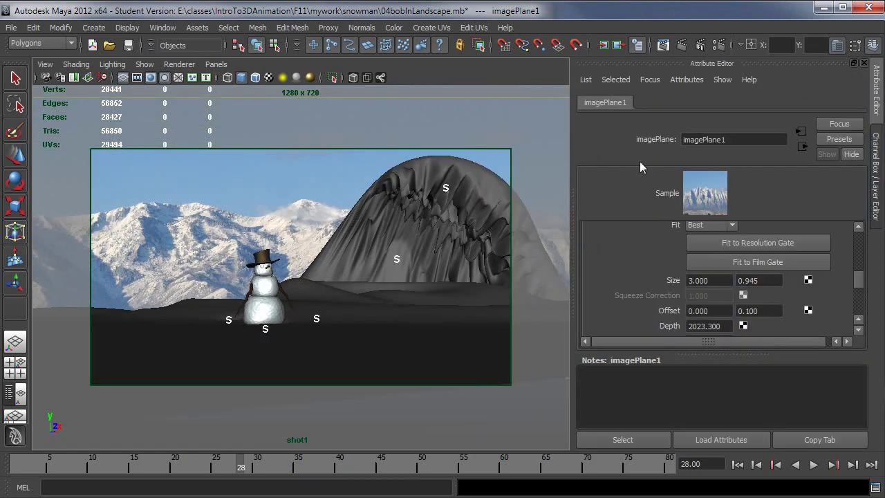
left_click_drag(698, 64, 474, 78)
scroll(702, 286, "up", 2)
left_click_drag(703, 286, 701, 263)
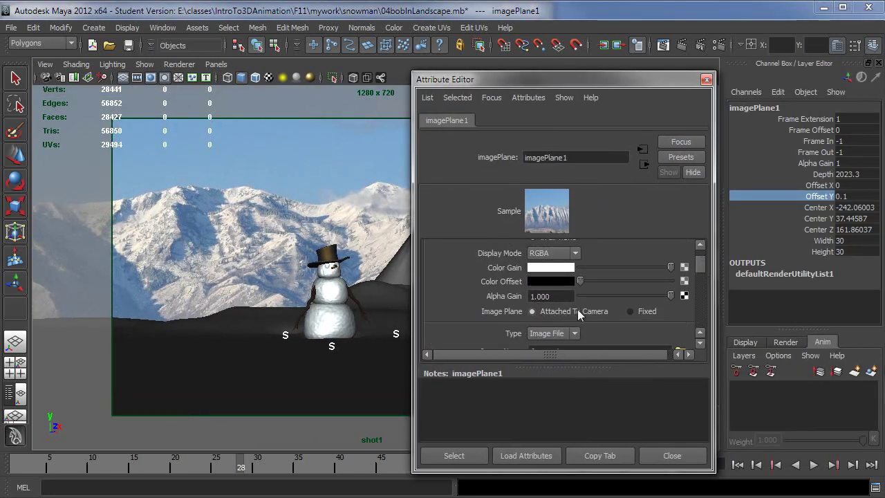
left_click(630, 311)
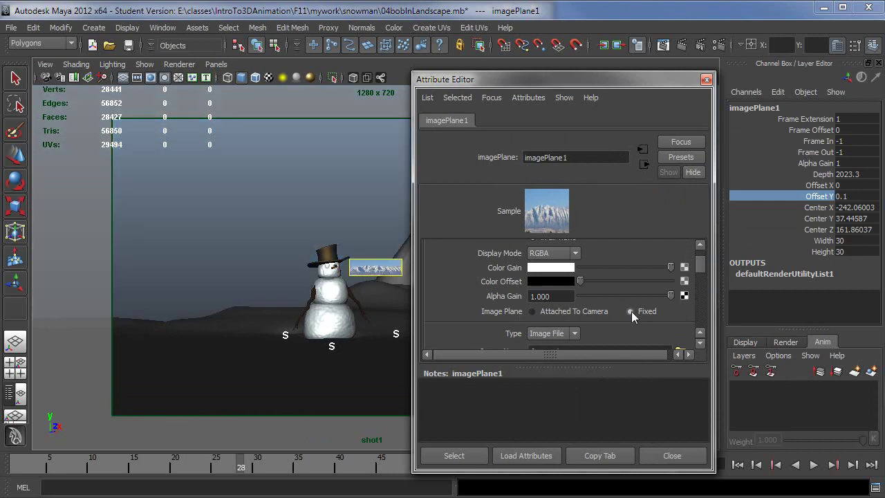
left_click(706, 80)
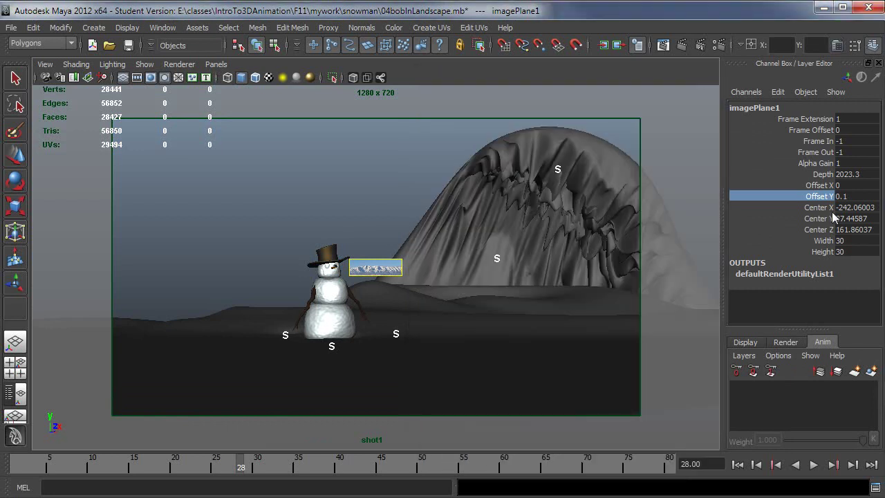
Step: Examine the image plane's Center, Width and Height channels, and compare them with its Depth, Offset X and Offset Y channels
left_click_drag(829, 209, 826, 253)
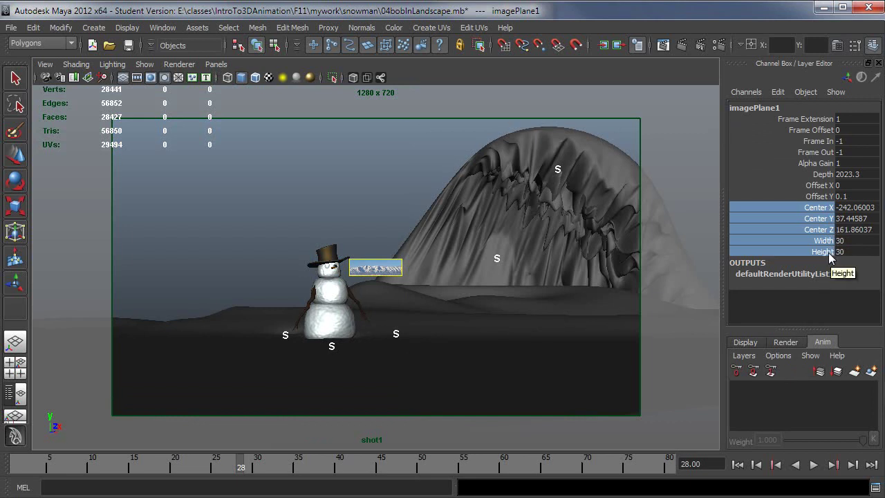
left_click(823, 196)
left_click_drag(824, 198, 825, 181)
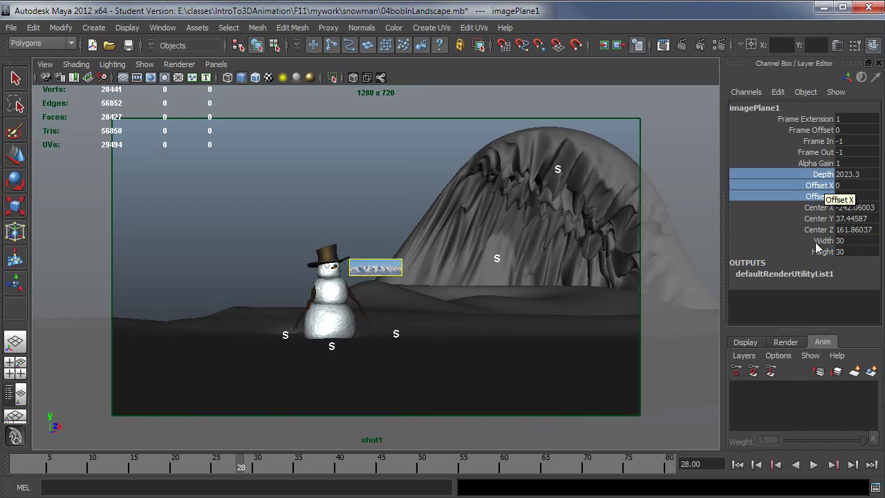
Step: Enlarge the image plane to a Width and Height of 551.3 and push it back to Center Z -378.53963
left_click_drag(827, 243, 823, 253)
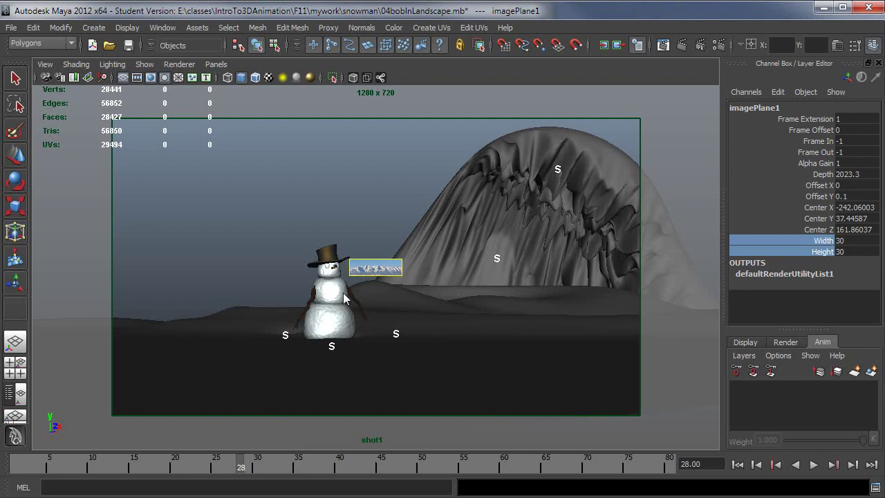
middle_click_drag(348, 299, 771, 314)
middle_click_drag(401, 326, 593, 336)
middle_click_drag(378, 337, 480, 240)
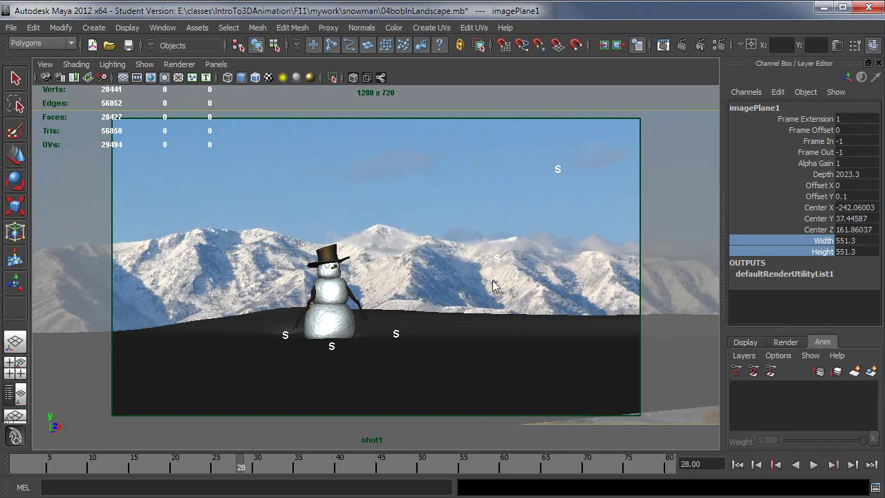
left_click(821, 229)
mouse_move(415, 304)
middle_mouse_down()
mouse_move(589, 308)
mouse_move(462, 310)
mouse_move(502, 298)
mouse_move(391, 290)
mouse_move(495, 293)
mouse_move(408, 293)
middle_mouse_up()
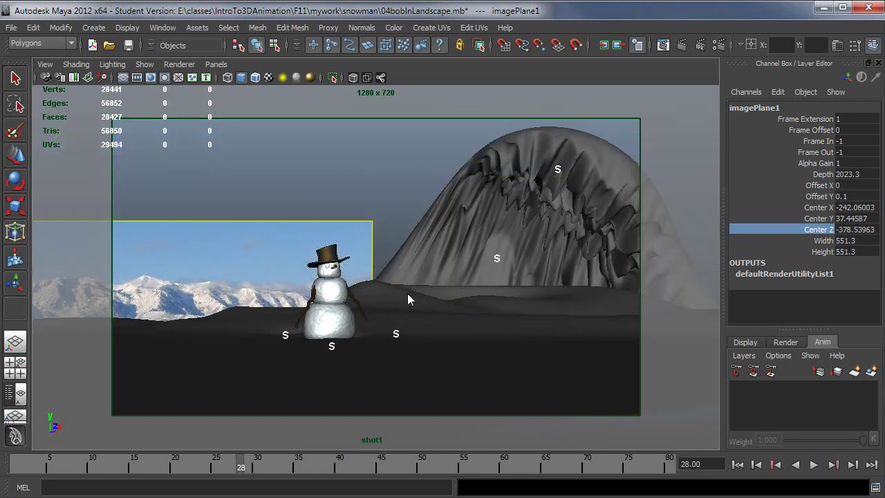
Step: Set the image plane's Width and Height to 2000 and push it back to Center Z -850.63963
left_click_drag(847, 242, 850, 260)
double_click(851, 255)
type("2000")
key("Return")
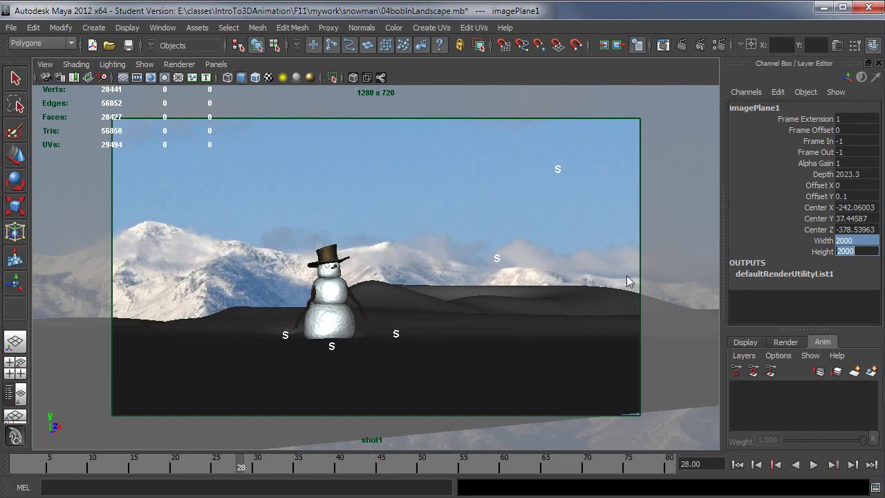
left_click(819, 230)
middle_click_drag(552, 280, 388, 293)
middle_click_drag(498, 288, 477, 289)
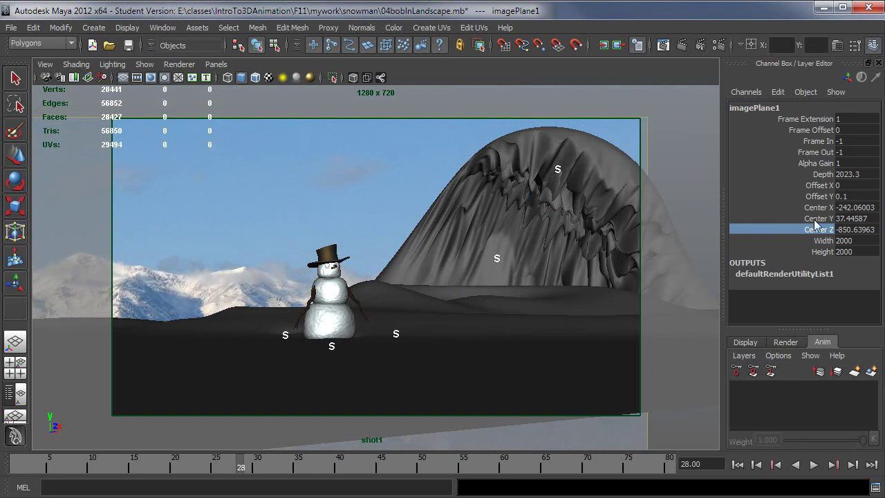
Step: Shift the image plane sideways to Center X -28.66003 and raise it to Center Y 209.84587
left_click(816, 209)
middle_click_drag(248, 217, 785, 278)
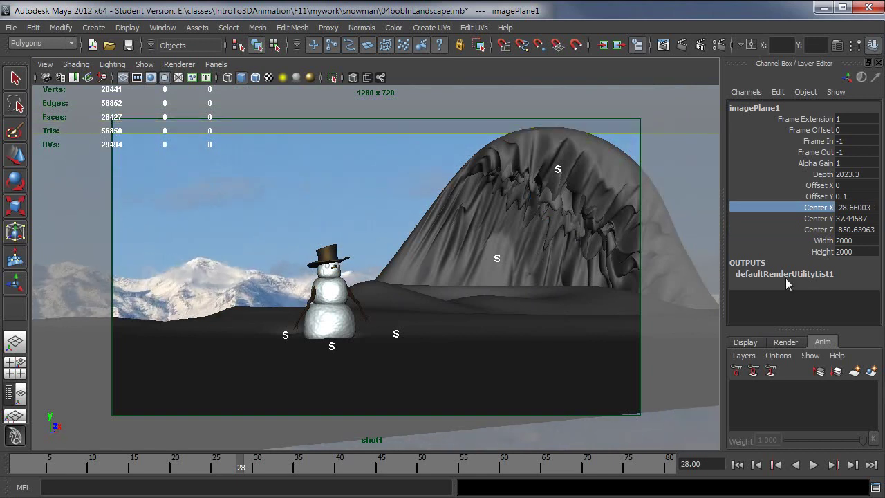
left_click(820, 219)
middle_click_drag(488, 271, 570, 329)
mouse_move(473, 334)
middle_mouse_down()
mouse_move(463, 346)
mouse_move(563, 352)
mouse_move(479, 337)
middle_mouse_up()
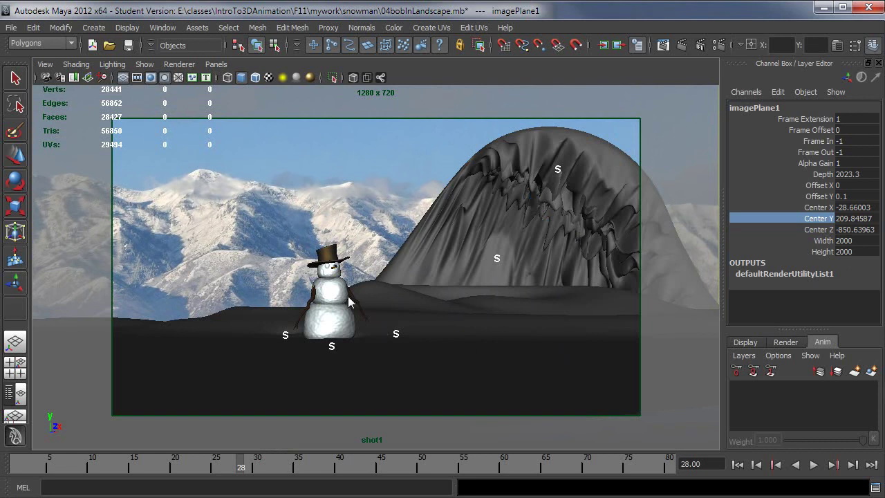
Step: Play the animation repeatedly to check the background around the camera cut, and leave the timeline at frame 34
key("alt+v")
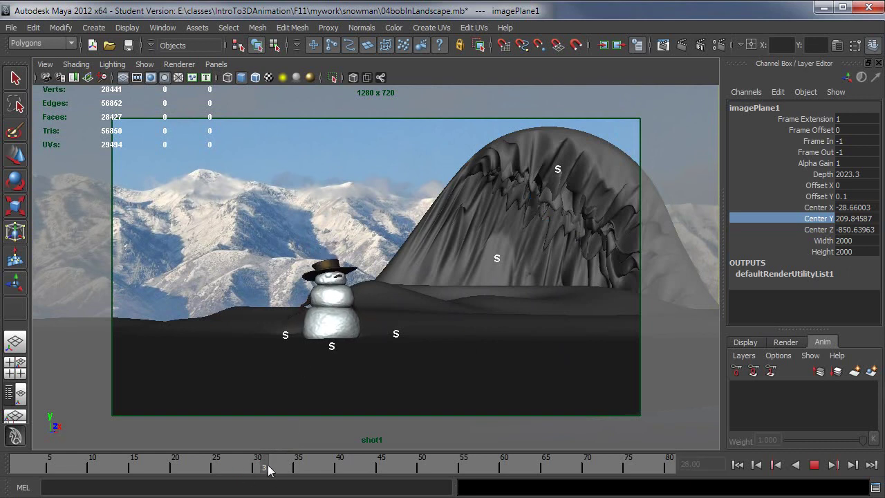
key("alt+v")
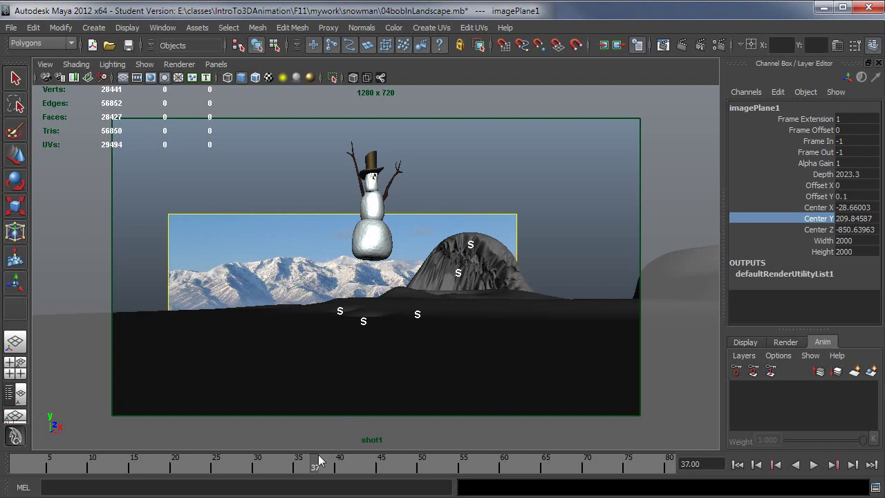
key("alt+v")
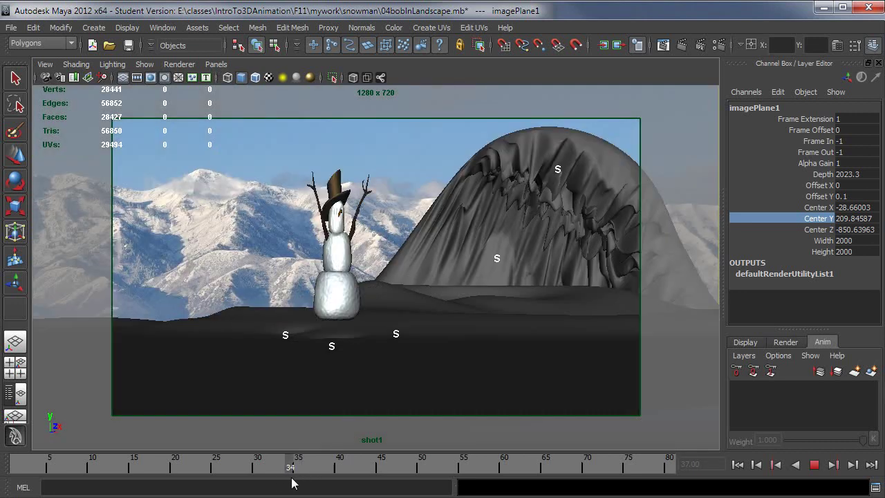
key("alt+v")
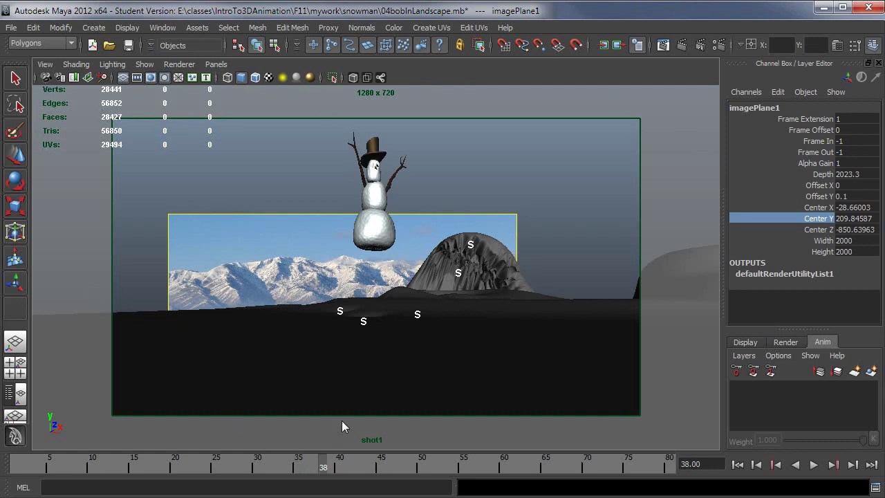
key("alt+v")
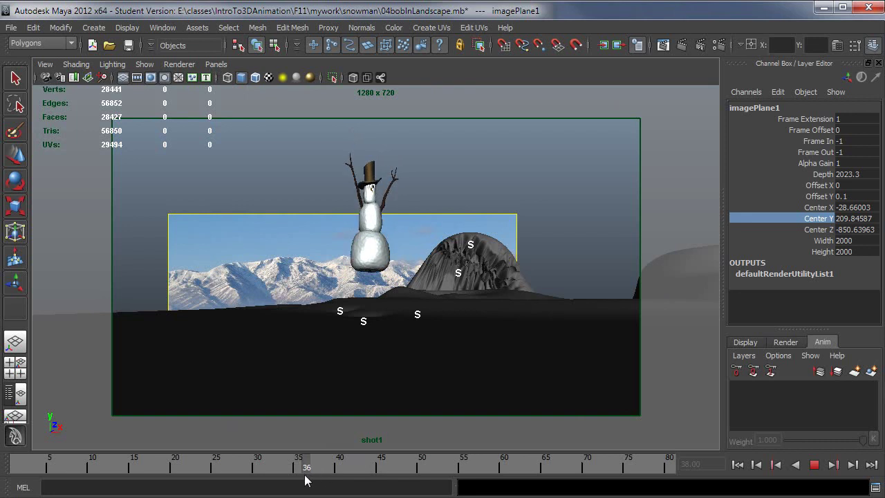
left_click(284, 474)
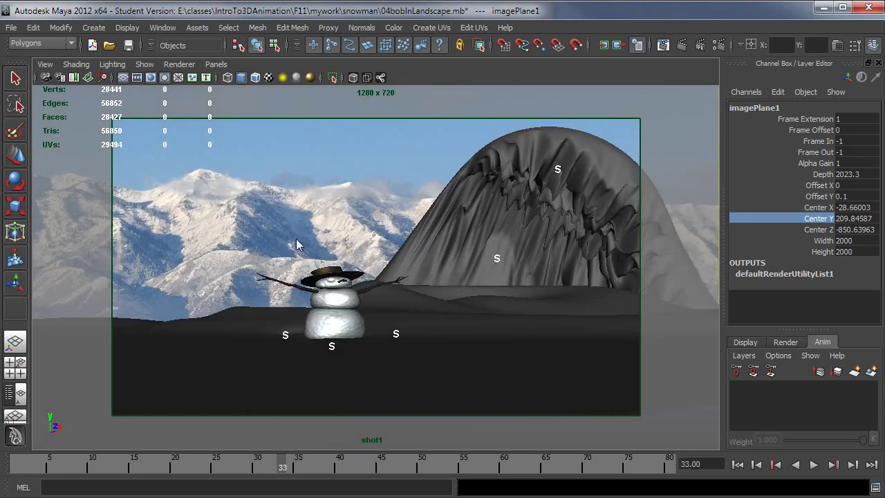
key("alt+v")
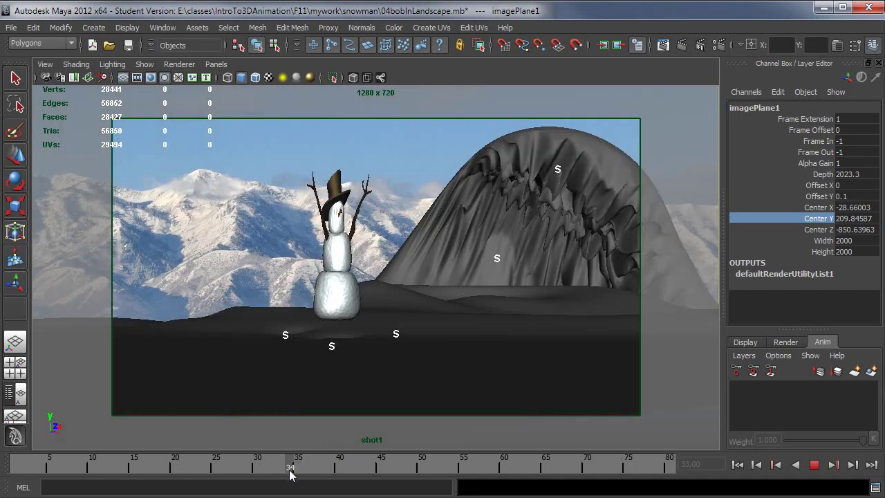
key("alt+v")
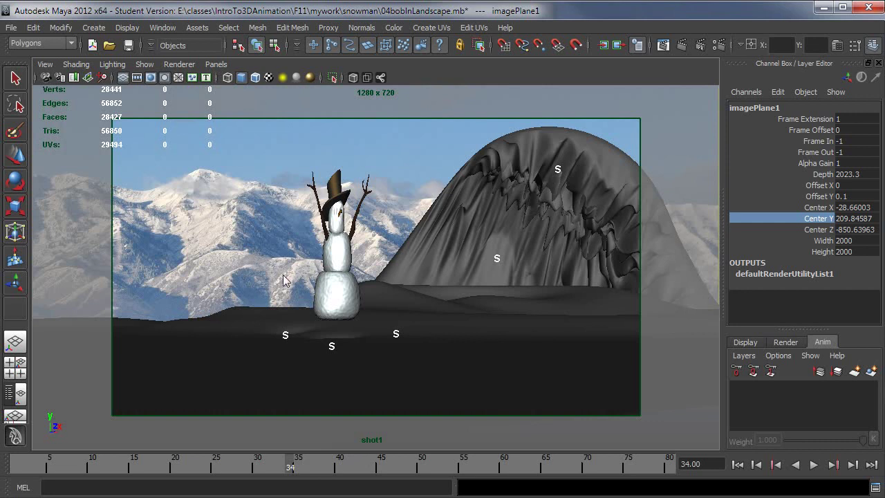
key("alt+v")
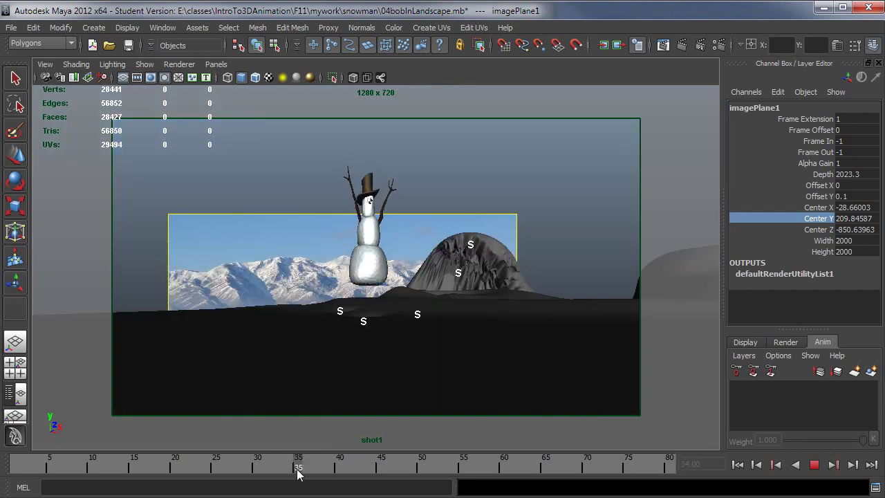
left_click(291, 470)
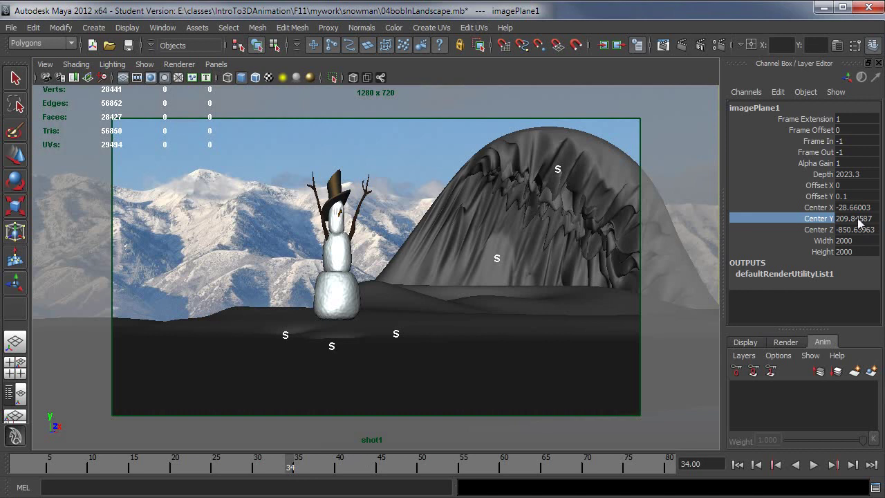
Step: Raise the image plane to Center Y 283.24587 and enlarge its Width and Height to 2312.1
middle_click_drag(529, 340, 586, 372)
middle_click_drag(506, 374, 450, 373)
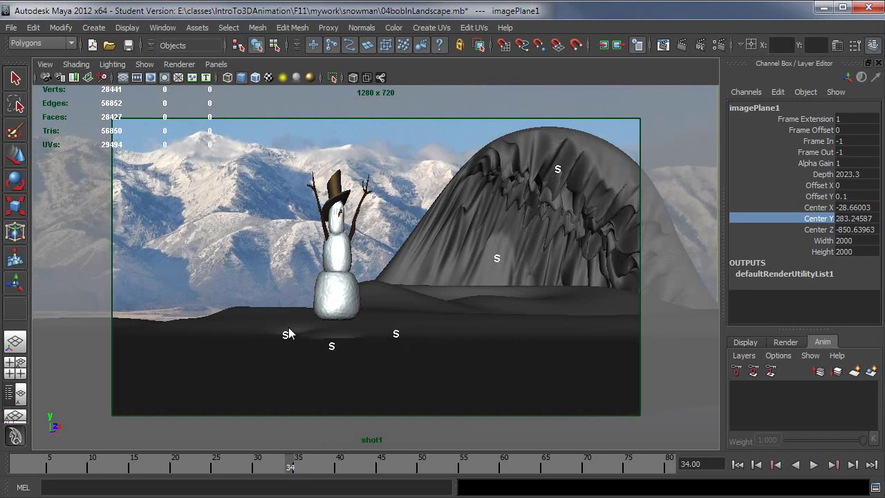
left_click_drag(847, 242, 825, 258)
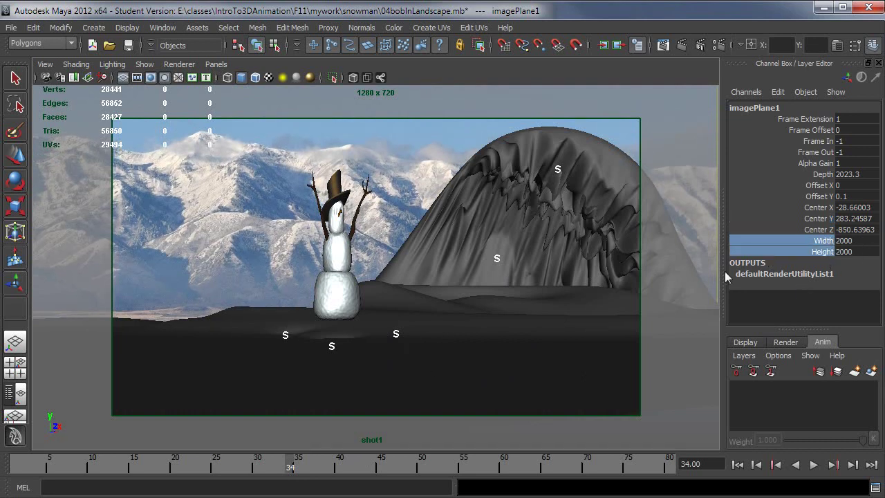
middle_click_drag(451, 310, 496, 354)
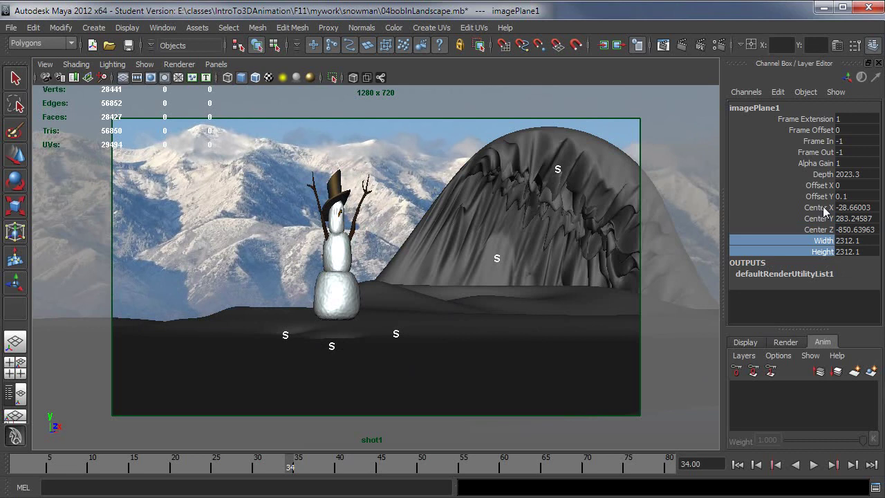
Step: Key the image plane's Center X, Y, Z, Width and Height at frame 34, and move to frame 35
left_click_drag(823, 208, 824, 252)
key("s")
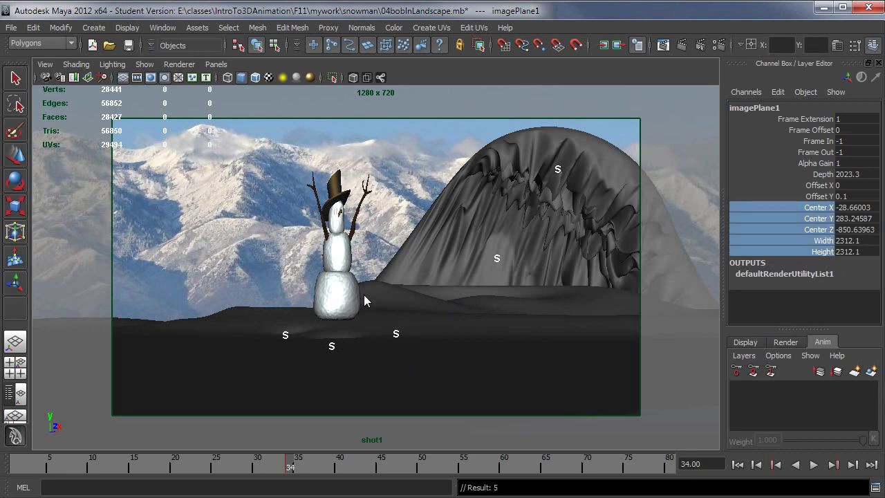
left_click(294, 467)
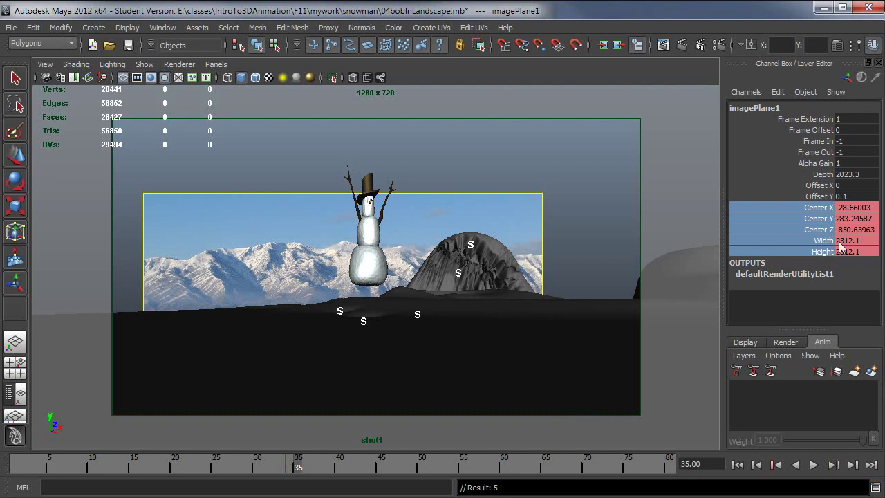
Step: At frame 35, enlarge the image plane's Width and Height to 4512 and raise it to Center Y 378.74587
left_click_drag(837, 240, 825, 252)
middle_click_drag(346, 305, 518, 371)
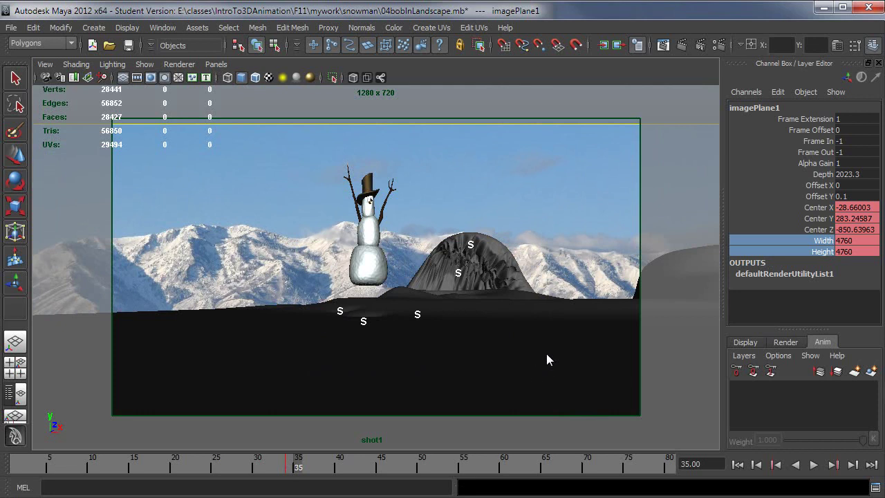
middle_click_drag(333, 347, 780, 317)
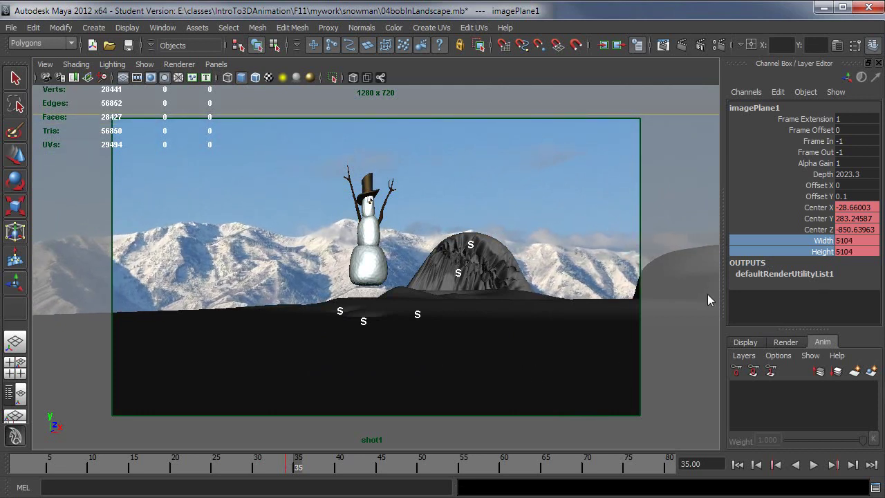
middle_click_drag(346, 342, 408, 374)
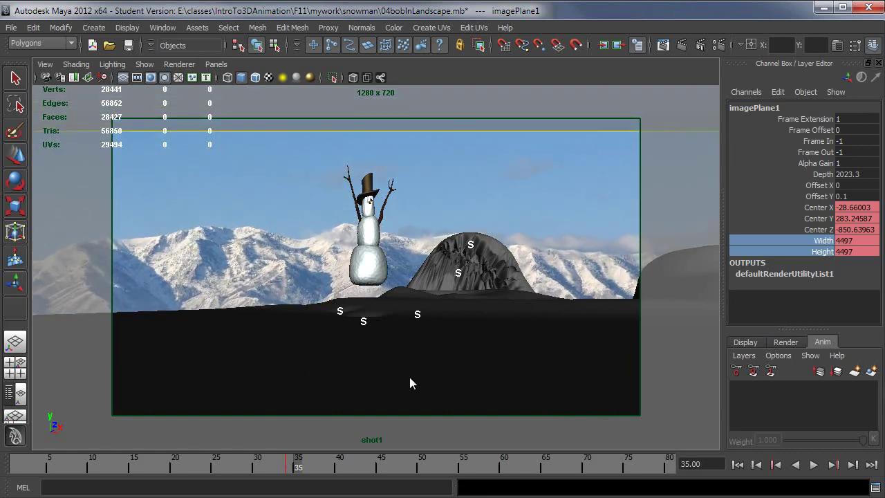
left_click(823, 219)
middle_click_drag(483, 342, 232, 370)
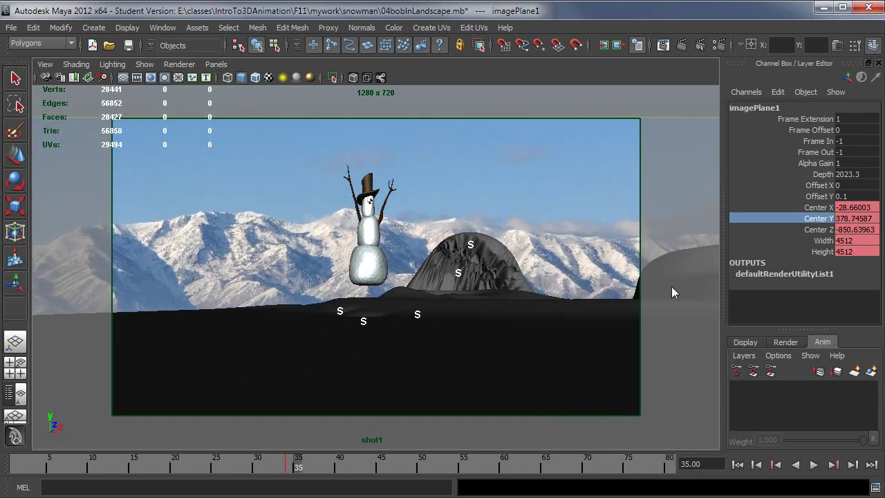
Step: Shift the image plane to Center X -412.96003 and enlarge its Width and Height to 4844.4
left_click(818, 208)
middle_click_drag(539, 313, 550, 343)
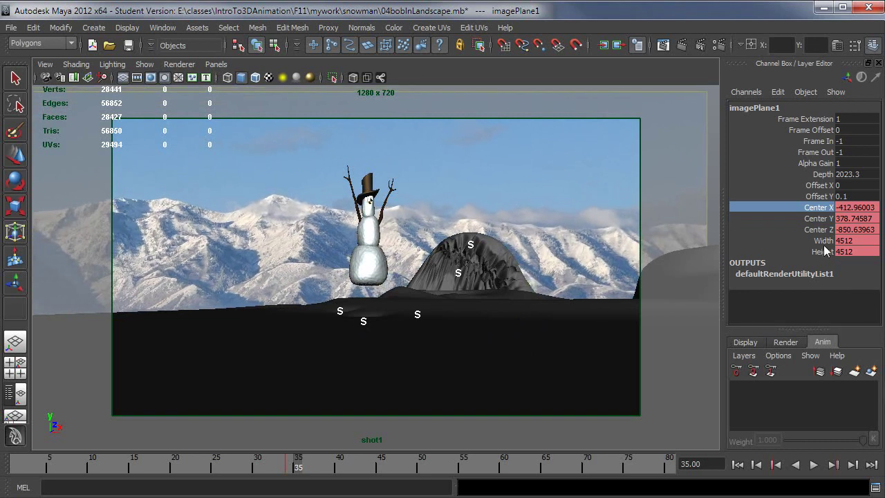
left_click_drag(824, 241, 825, 253)
middle_click_drag(603, 332, 881, 320)
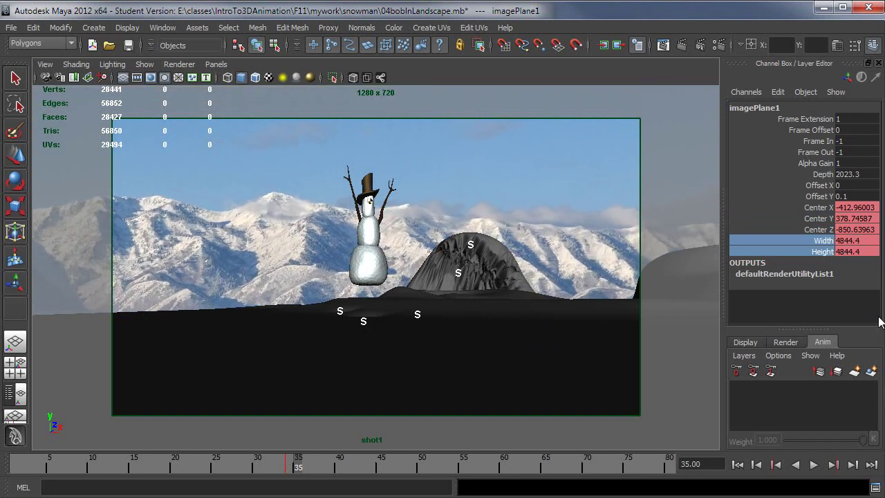
Step: Lower the image plane to Center Y 191.24587 and key its Center X, Y, Z, Width and Height at frame 35
left_click(820, 219)
middle_click_drag(491, 263, 166, 270)
middle_click_drag(523, 270, 492, 291)
middle_click_drag(427, 301, 544, 295)
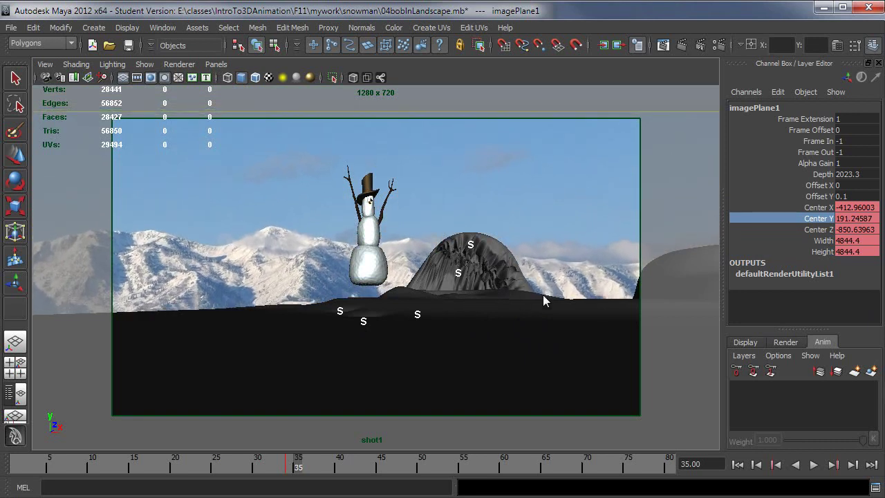
left_click_drag(827, 206, 827, 261)
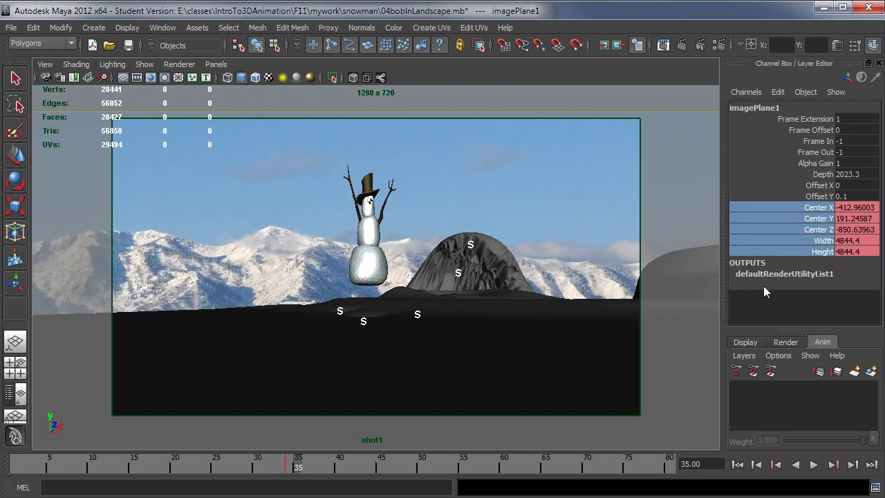
Step: Play and scrub through the animation to check the keyed background on both sides of the camera cut
key("alt+v")
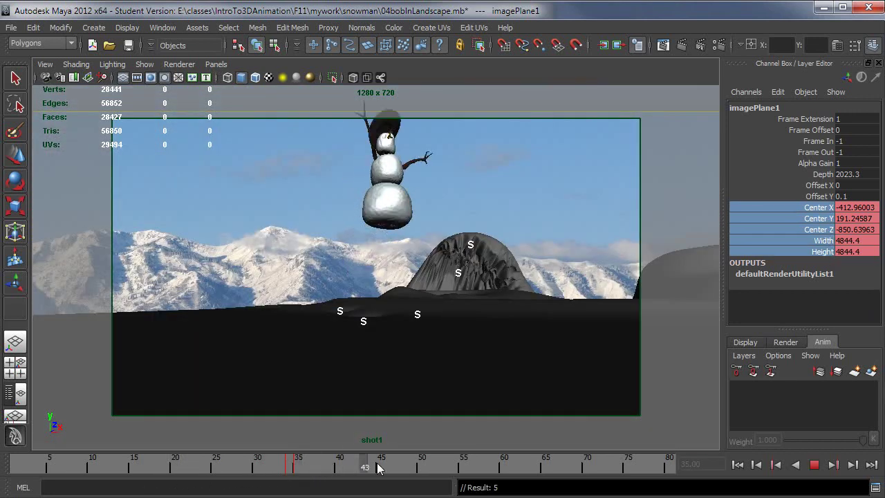
mouse_move(289, 475)
left_mouse_down()
mouse_move(251, 474)
mouse_move(390, 476)
mouse_move(238, 477)
mouse_move(367, 477)
mouse_move(257, 468)
left_mouse_up()
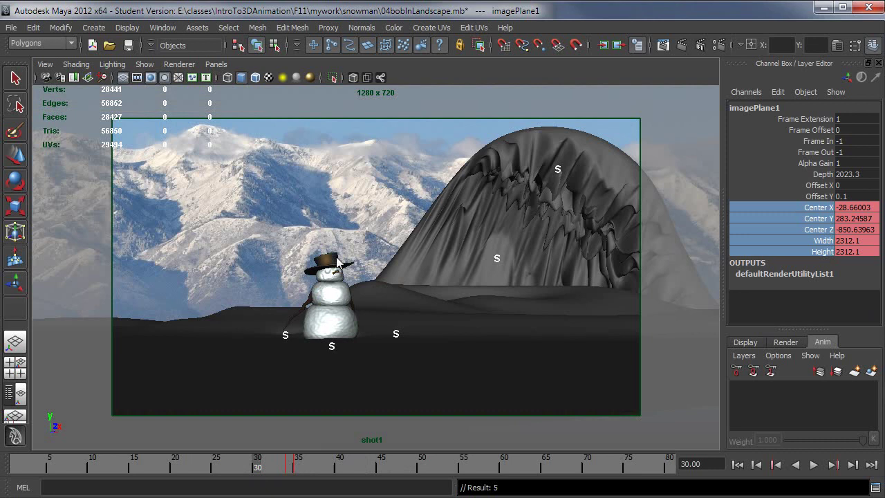
key("alt+v")
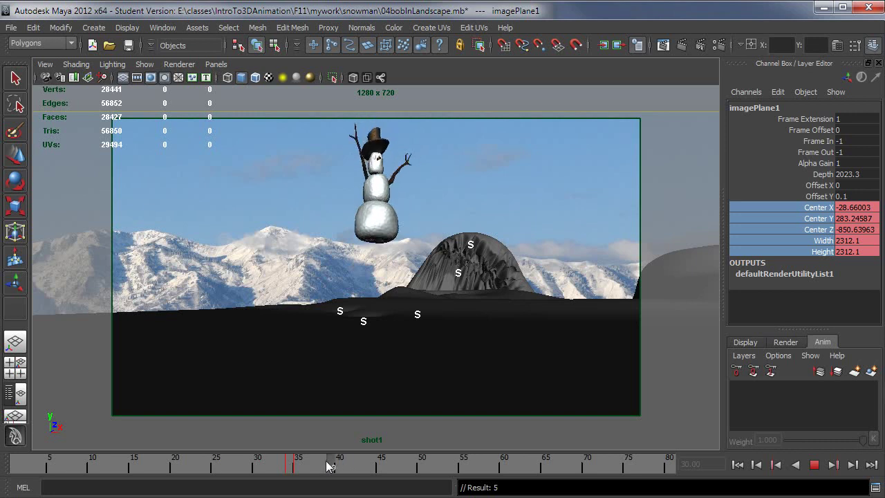
Step: Stop playback at frame 28 and render that frame with Maya Software
key("Escape")
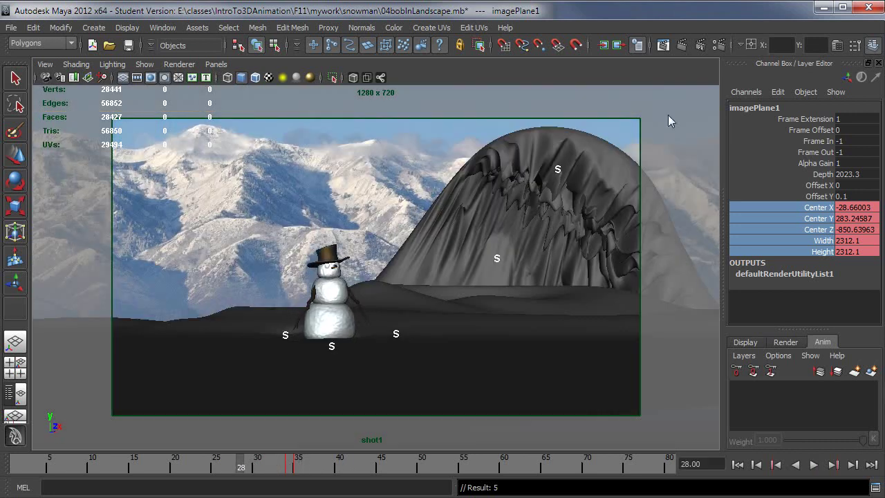
left_click(685, 50)
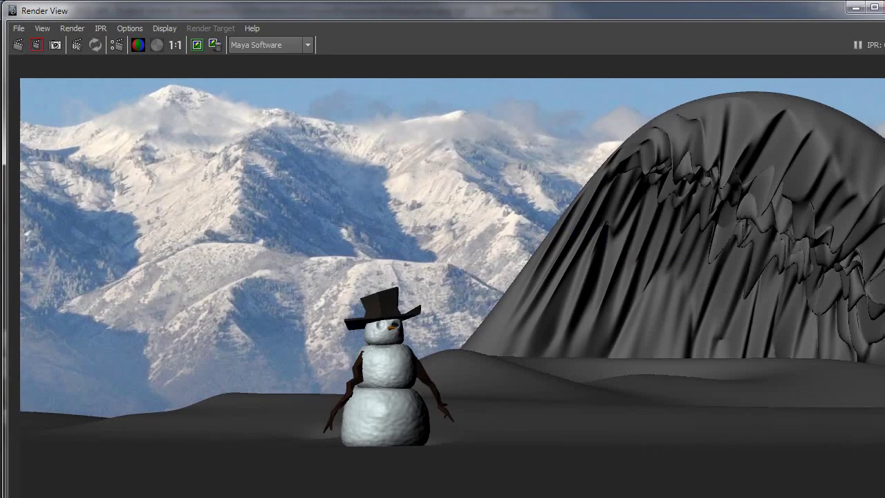
Step: Shrink and close the finished render, and switch the shot1 camera view's renderer to Viewport 2.0
left_click(875, 7)
left_click_drag(675, 370, 656, 353)
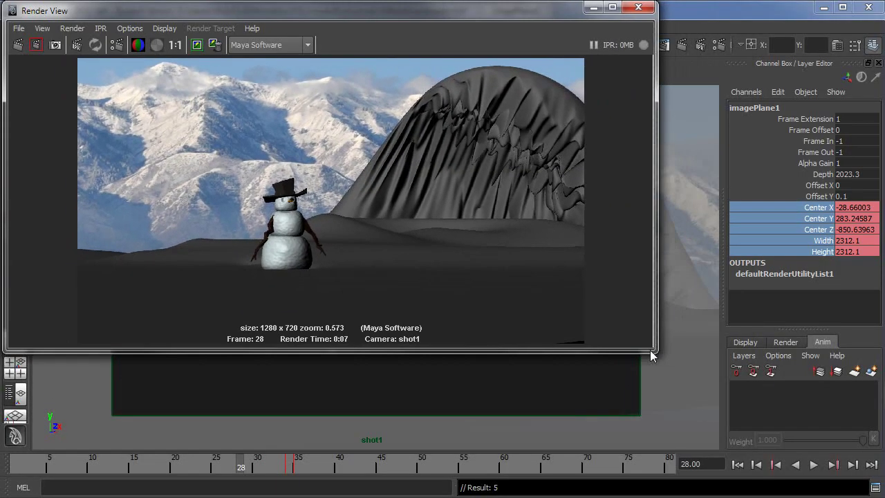
left_click(638, 7)
left_click(179, 63)
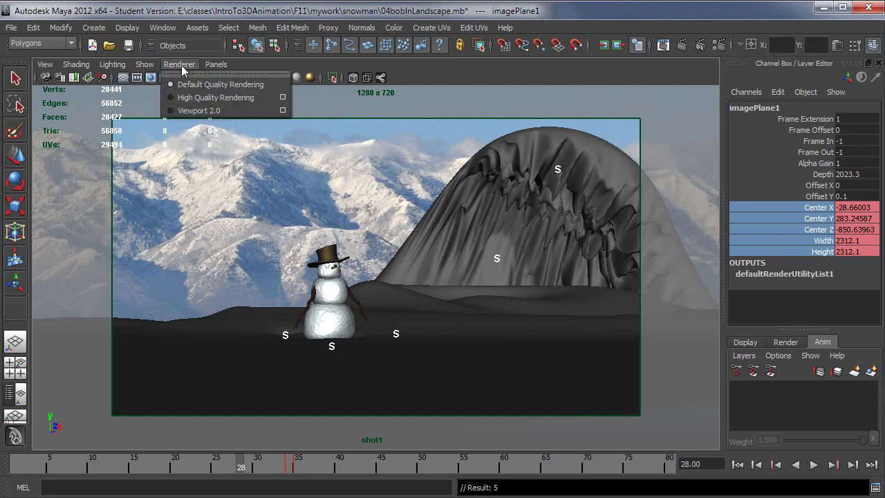
left_click(184, 112)
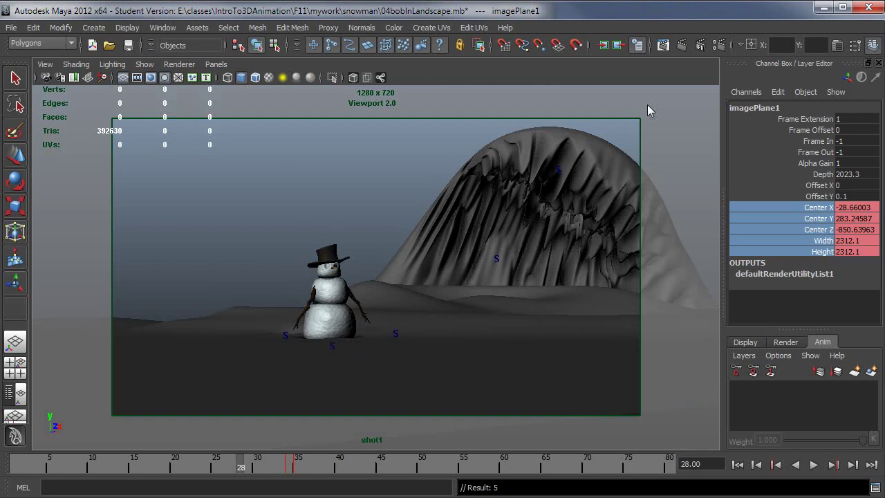
Step: Set the scene to render using Maya Hardware 2.0, render frame 28 and close the render window
left_click(719, 46)
left_click(363, 72)
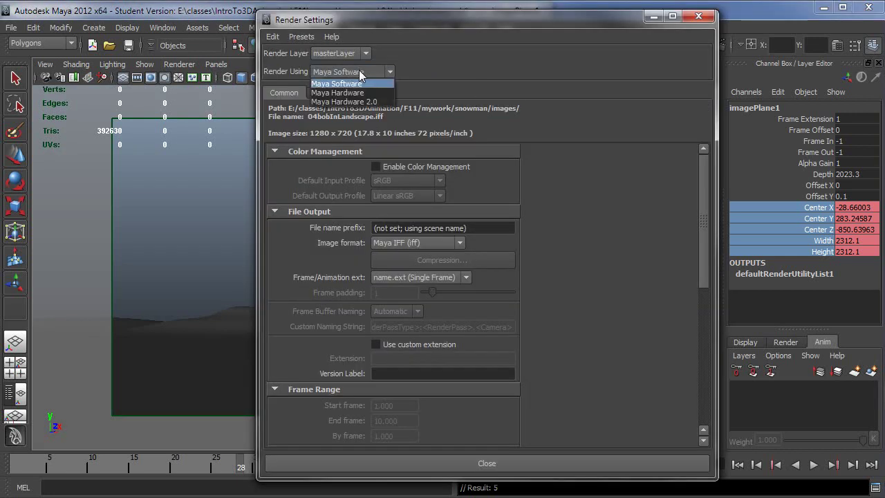
left_click(346, 102)
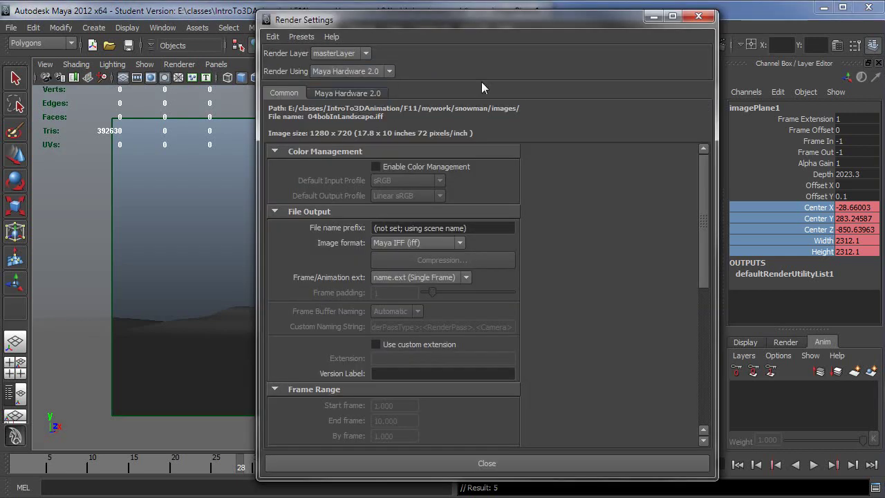
left_click(699, 16)
left_click(683, 46)
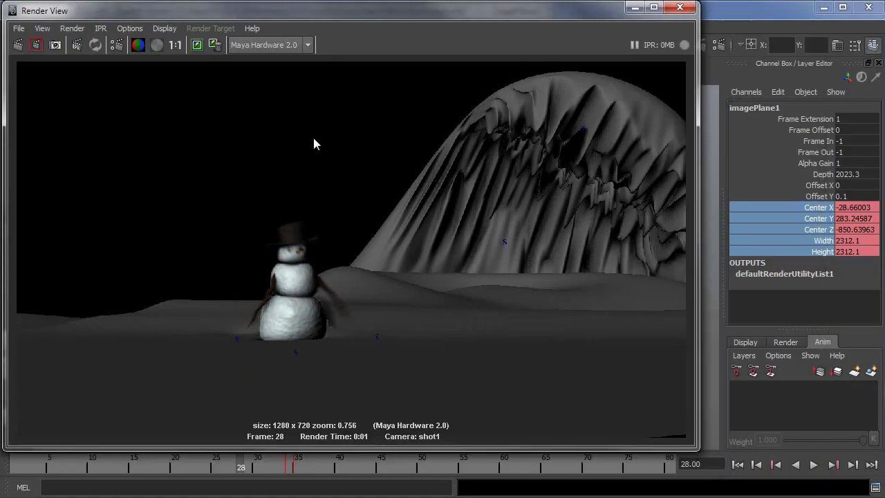
left_click(680, 7)
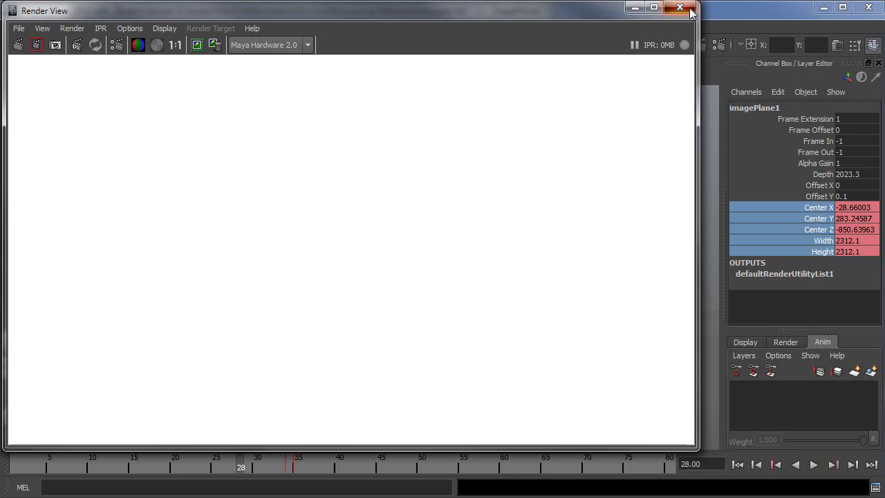